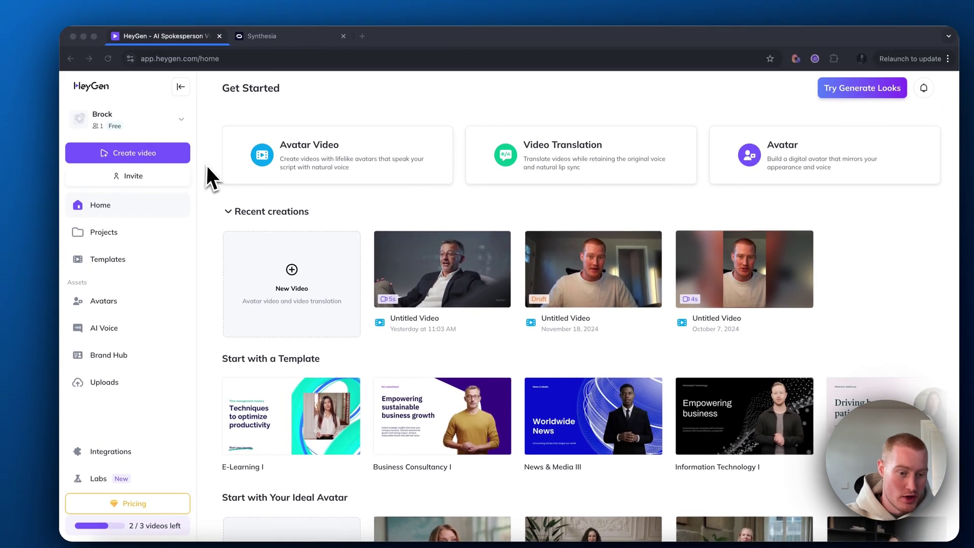
Step: Open the HeyGen avatar library and look through the public avatars
left_click(211, 162)
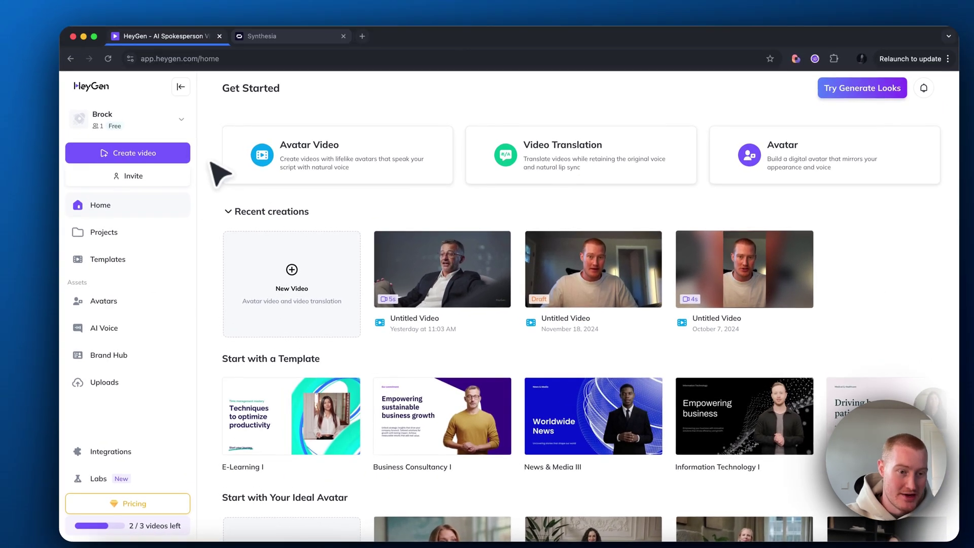
left_click(115, 309)
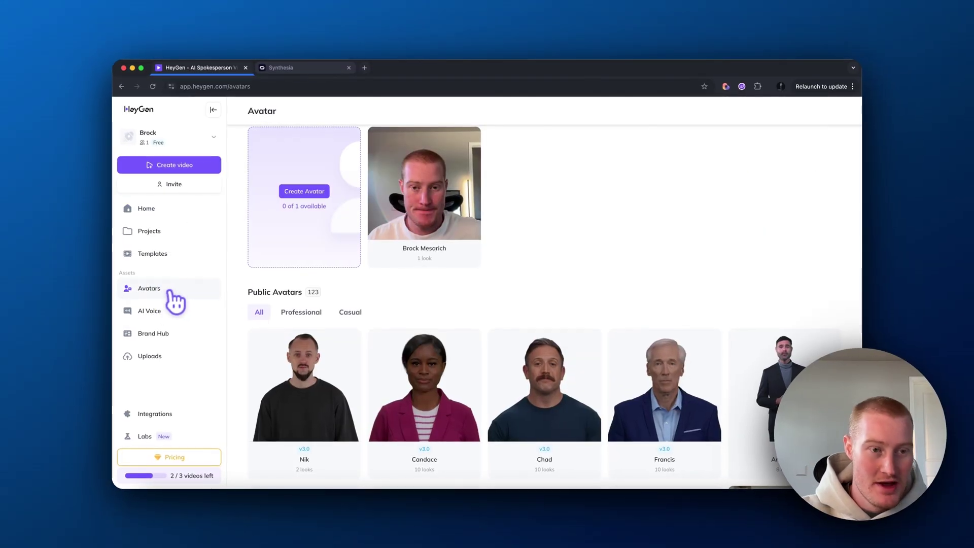
scroll(269, 293, "down", 5)
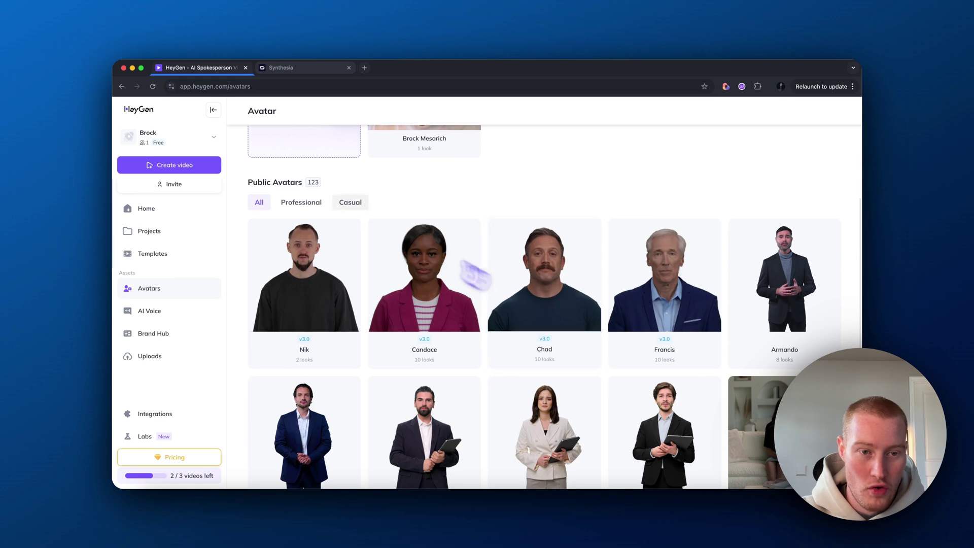
scroll(374, 252, "down", 3)
scroll(463, 274, "up", 4)
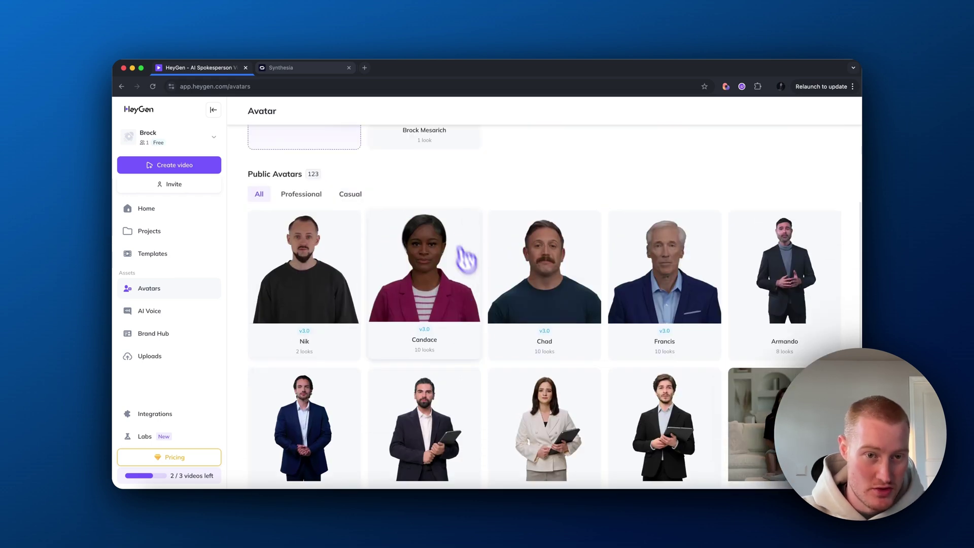
Step: Filter the public avatars by Professional and by Casual, and look through the casual ones
left_click(318, 194)
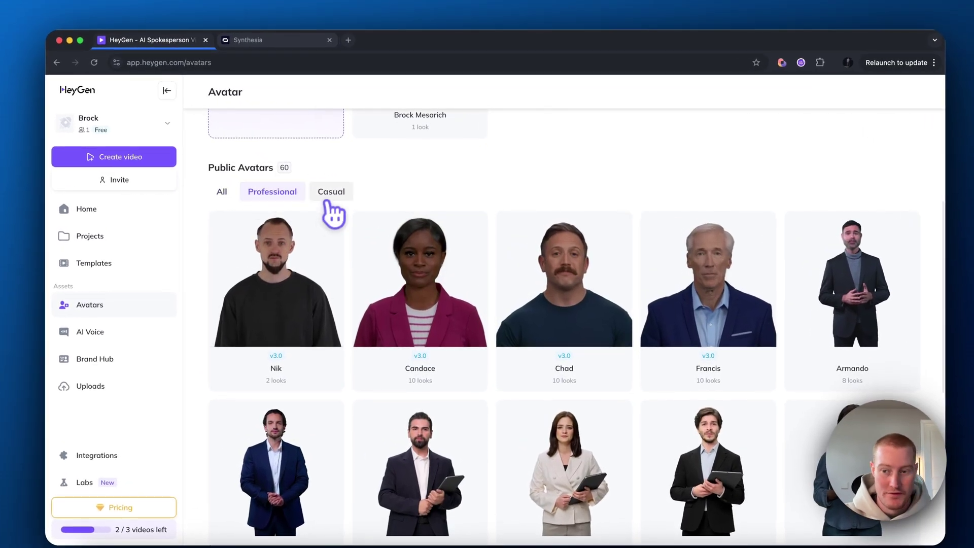
left_click(331, 193)
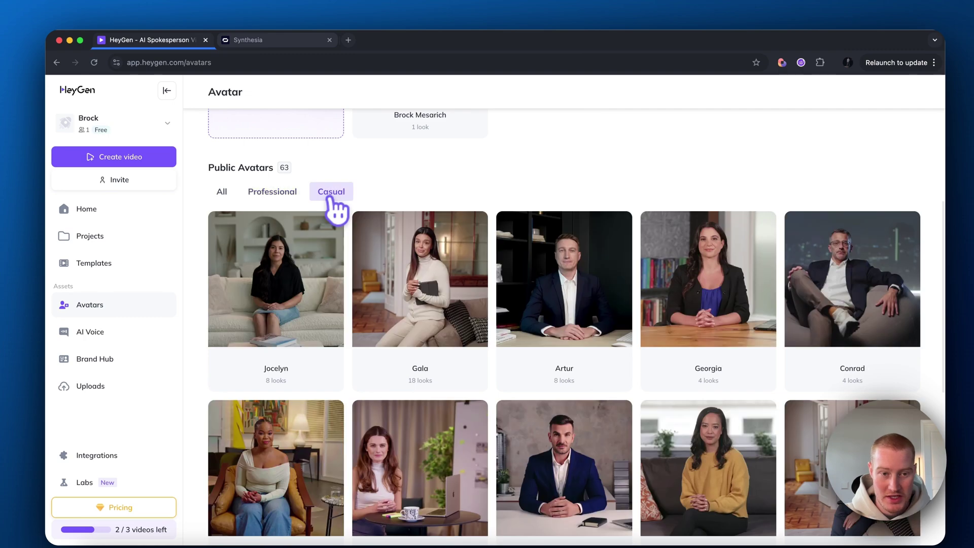
scroll(605, 305, "down", 3)
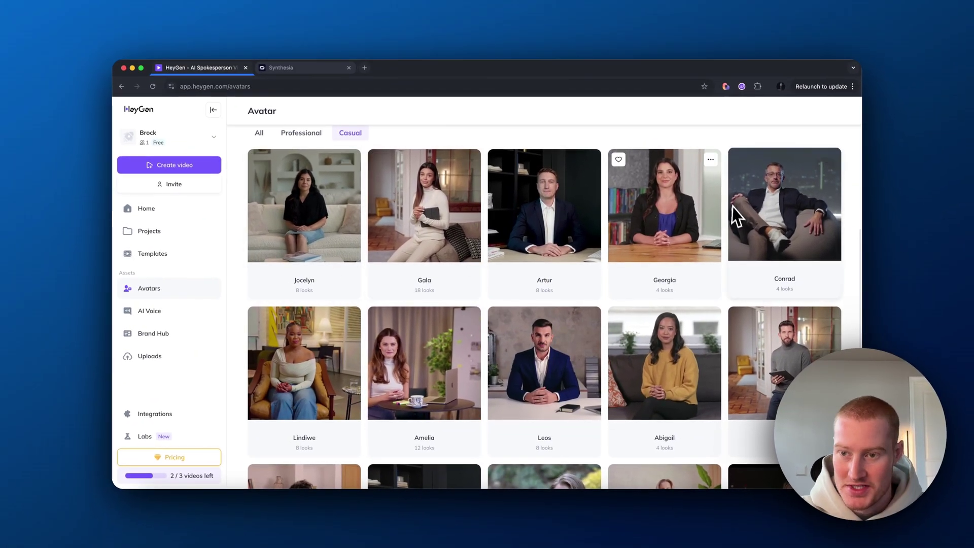
scroll(714, 233, "down", 2)
left_click(707, 218)
scroll(660, 228, "up", 2)
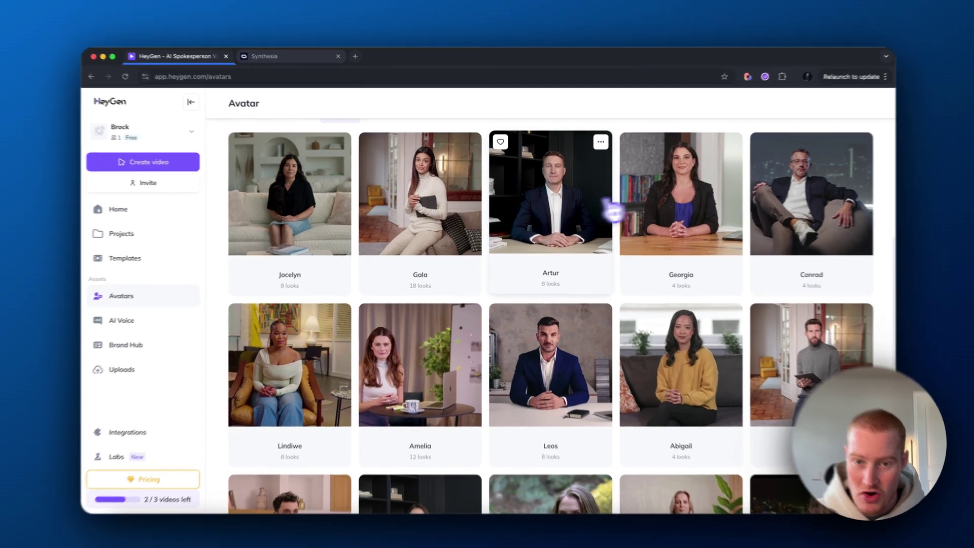
Step: Open the Artur avatar's looks and create a landscape AI Studio video from the Artur Office Front look
left_click(588, 210)
scroll(413, 277, "down", 1)
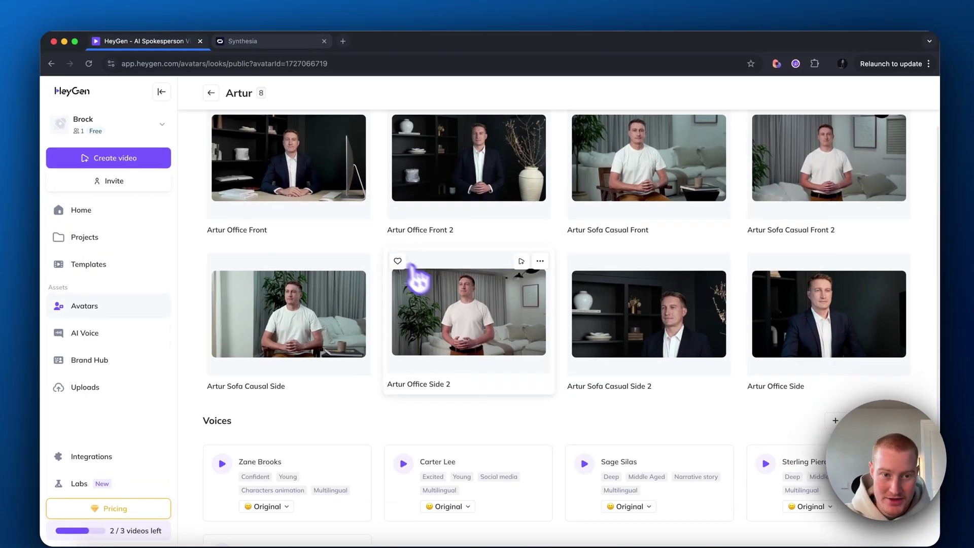
scroll(435, 289, "up", 1)
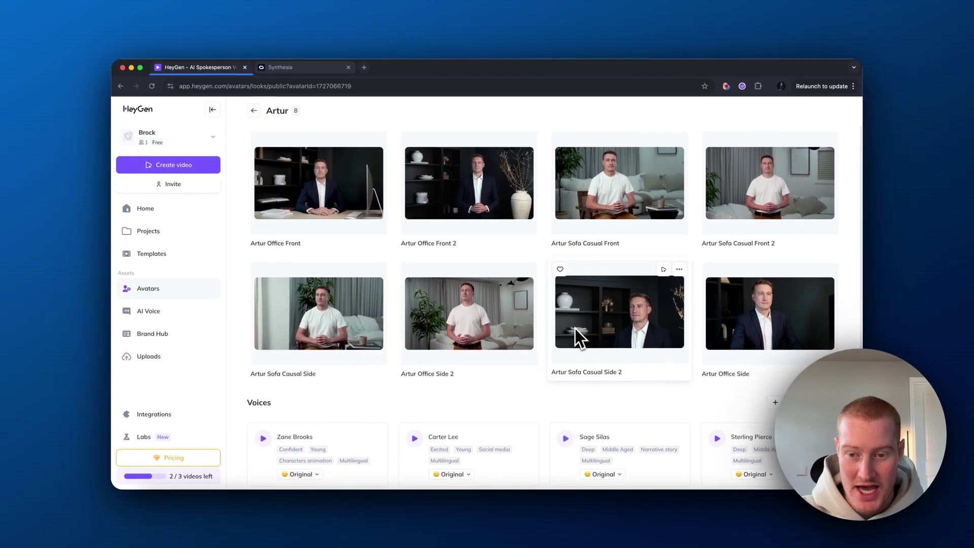
left_click(323, 201)
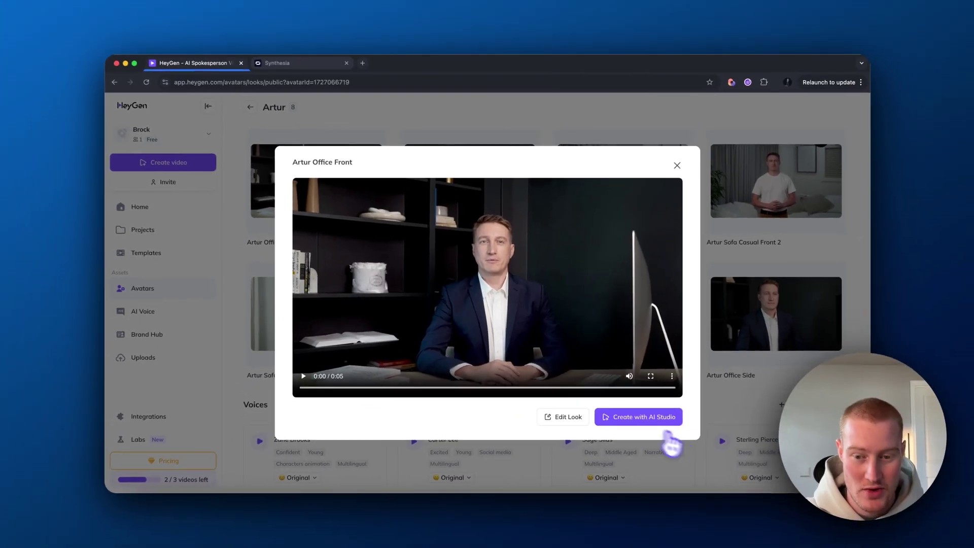
left_click(670, 439)
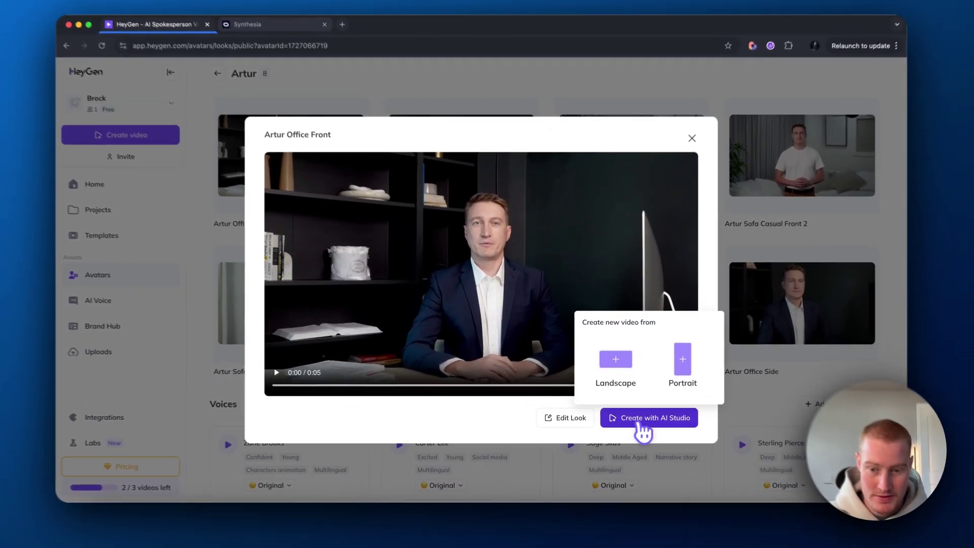
left_click(630, 420)
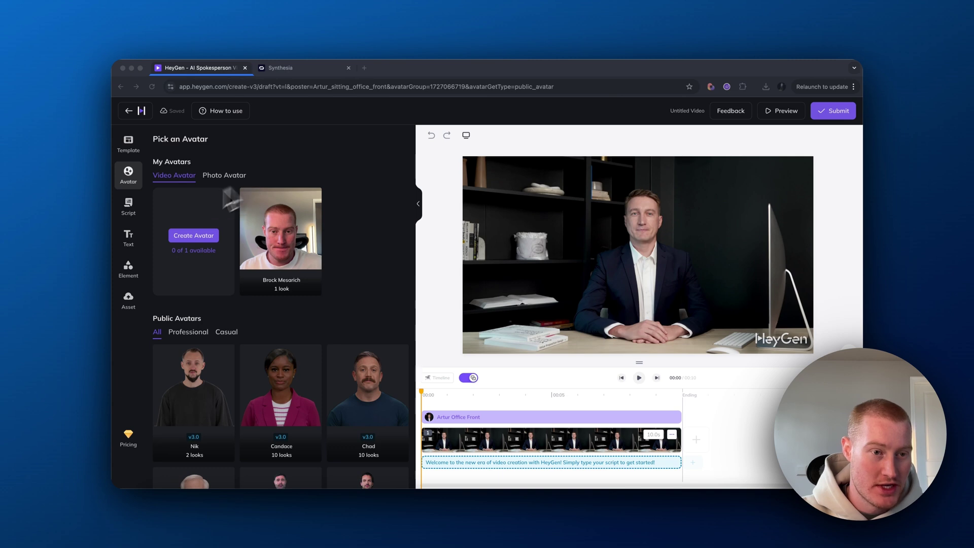
Step: Replace the scene's default script with a test script beginning "hey this is a test of the Heygen avatar"
scroll(274, 347, "down", 2)
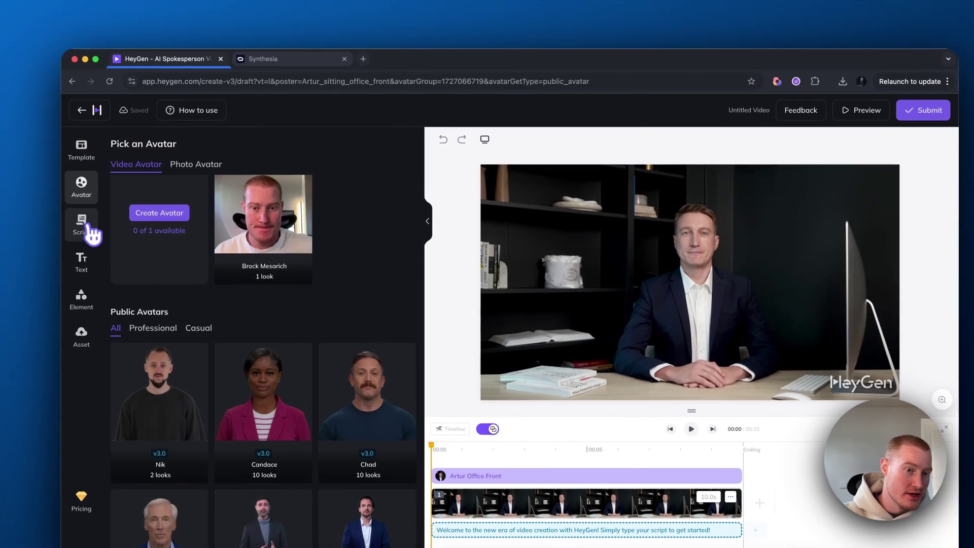
left_click(129, 207)
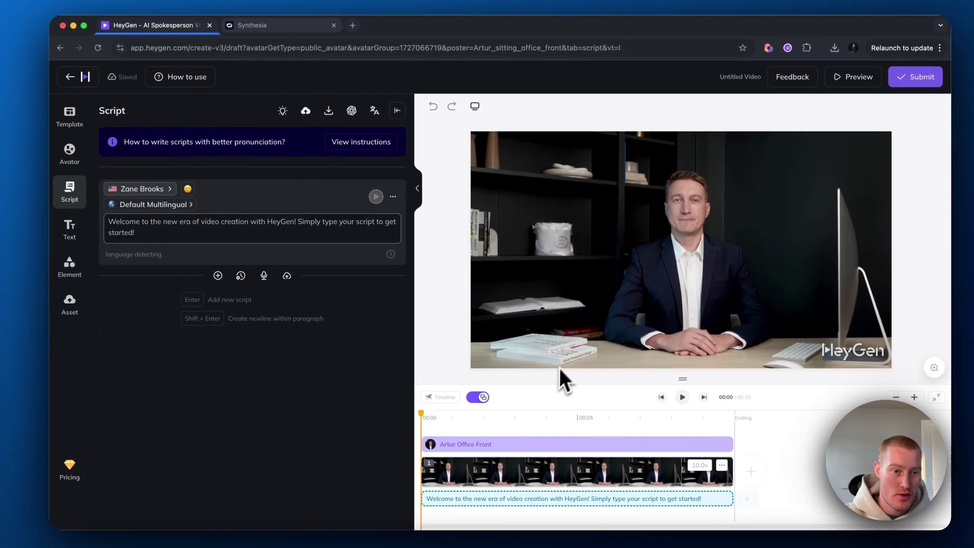
triple_click(118, 243)
key("BackSpace")
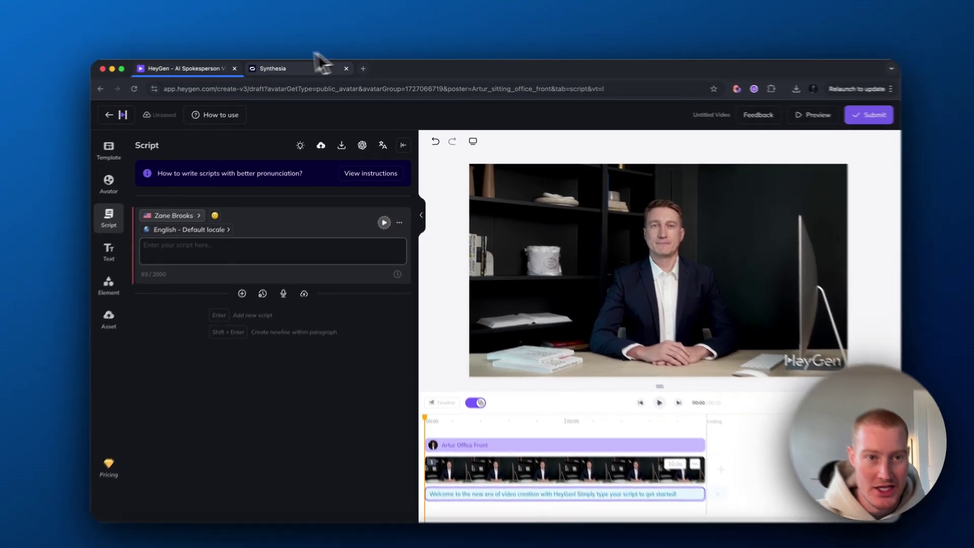
left_click(281, 68)
left_click(198, 67)
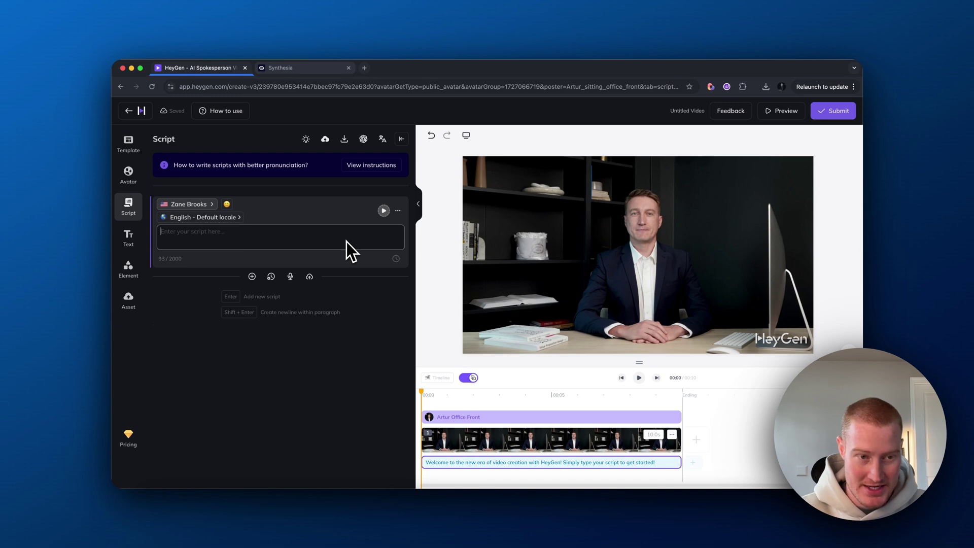
Step: Review the voices available for Artur and set the Zane Brooks voice's emotion to Excited
left_click(189, 204)
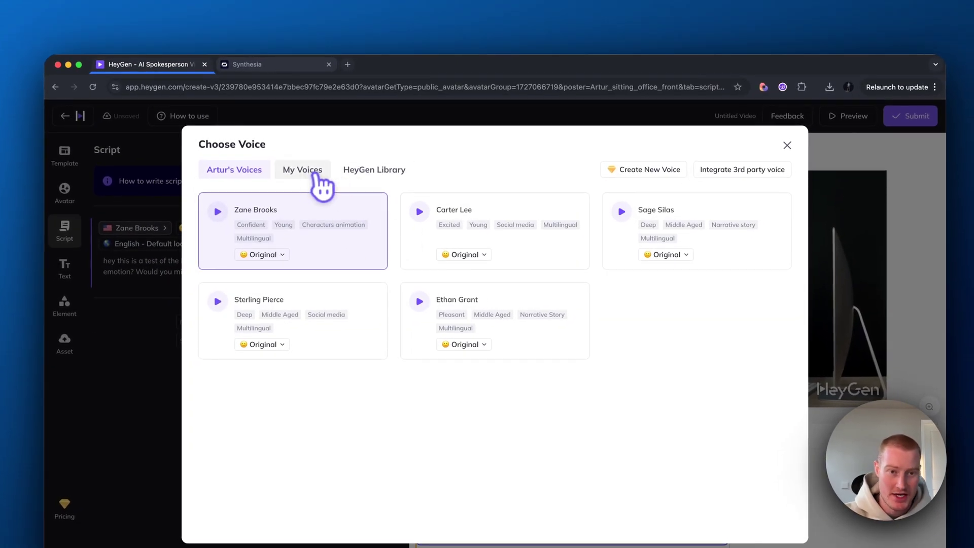
left_click(787, 145)
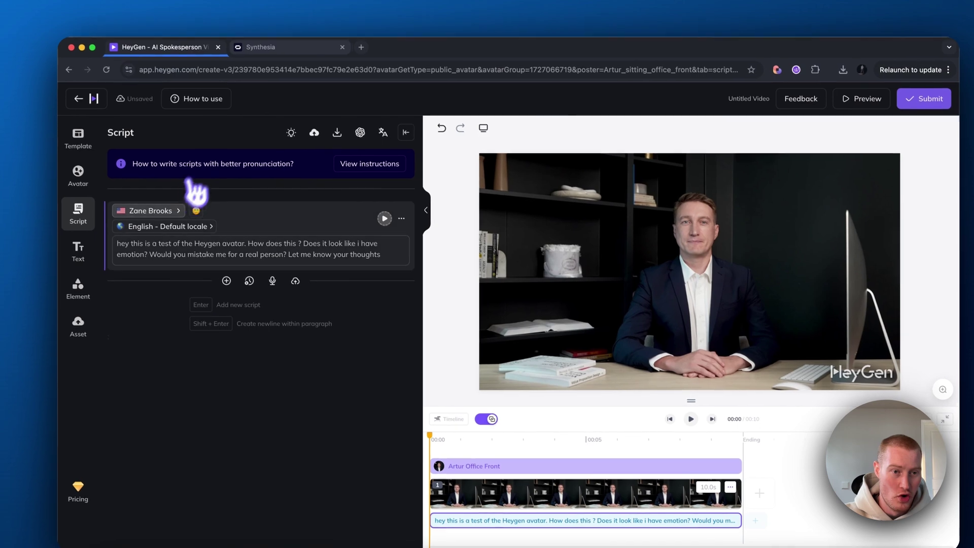
left_click(196, 210)
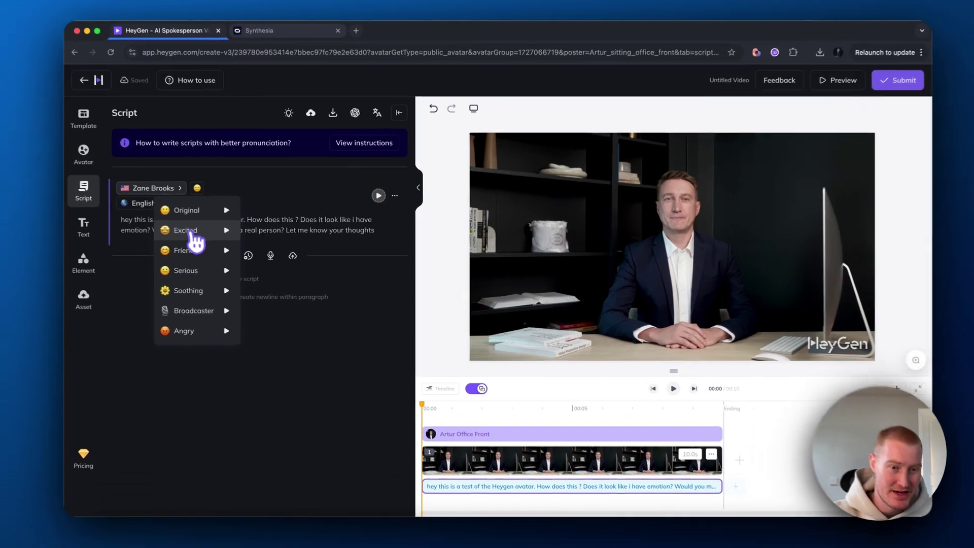
left_click(223, 241)
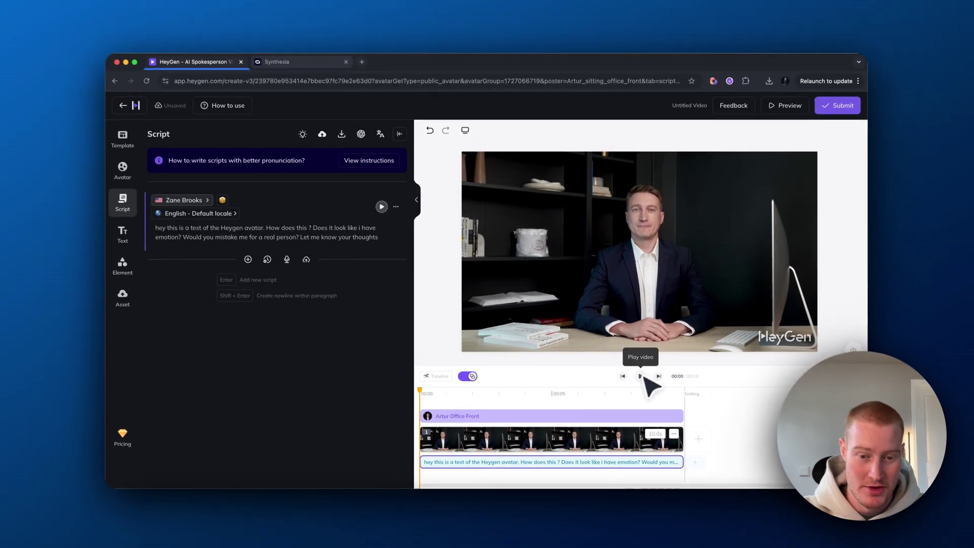
Step: Submit the video for rendering at 720p resolution
left_click(893, 35)
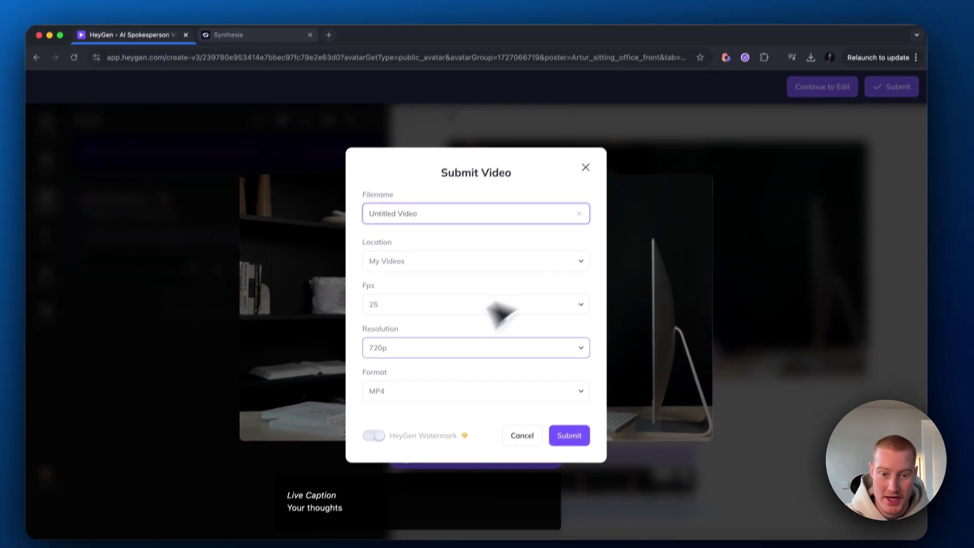
left_click(431, 336)
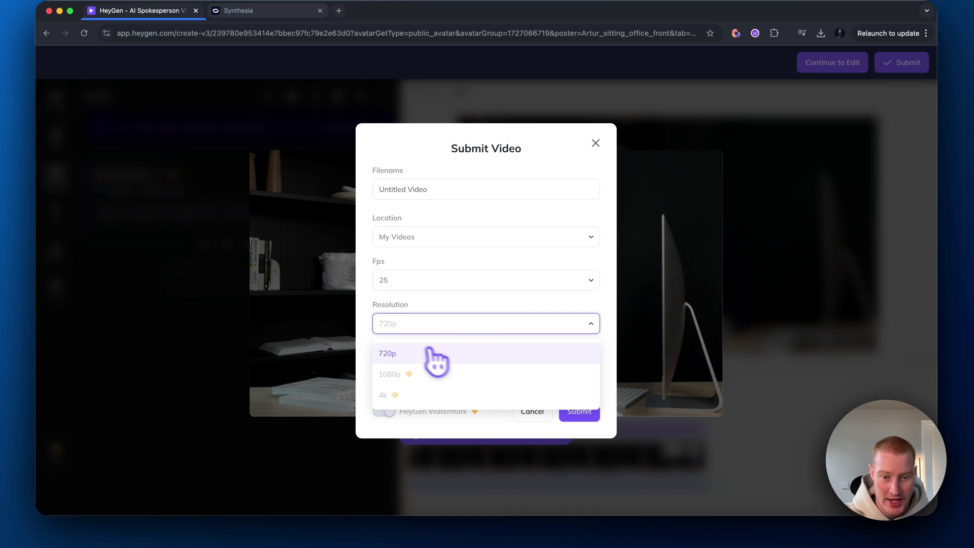
left_click(579, 412)
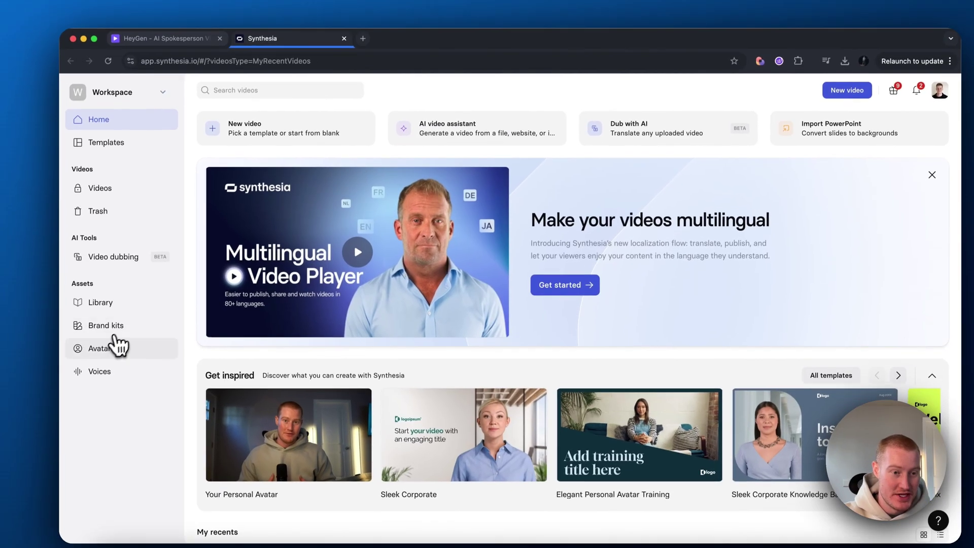
Step: Switch to Synthesia and look through its avatar library, including the personal and stock avatars
left_click(112, 348)
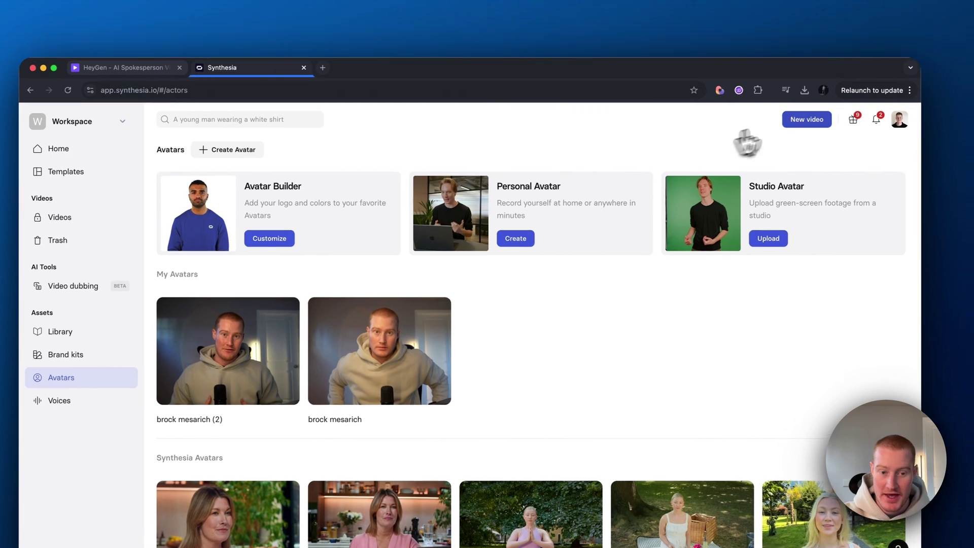
scroll(642, 211, "down", 6)
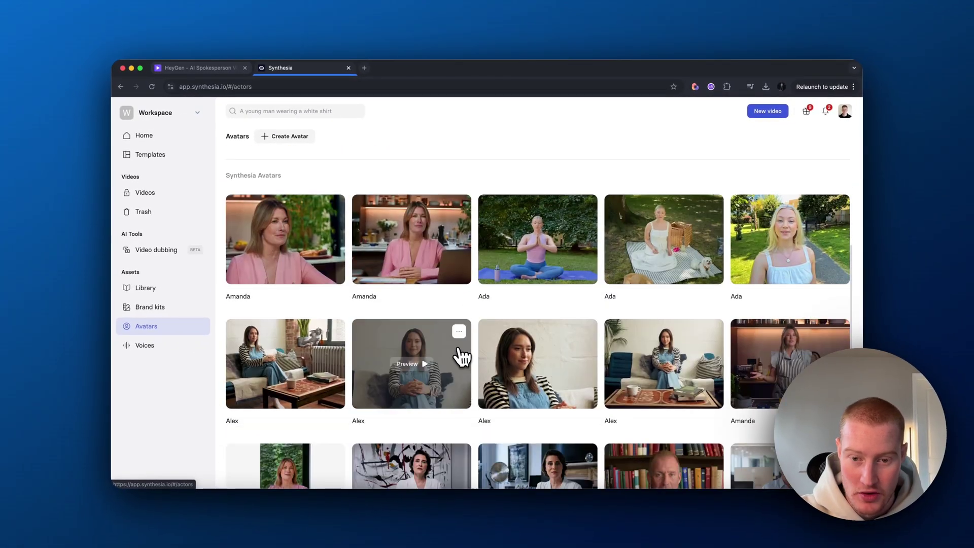
scroll(559, 285, "down", 3)
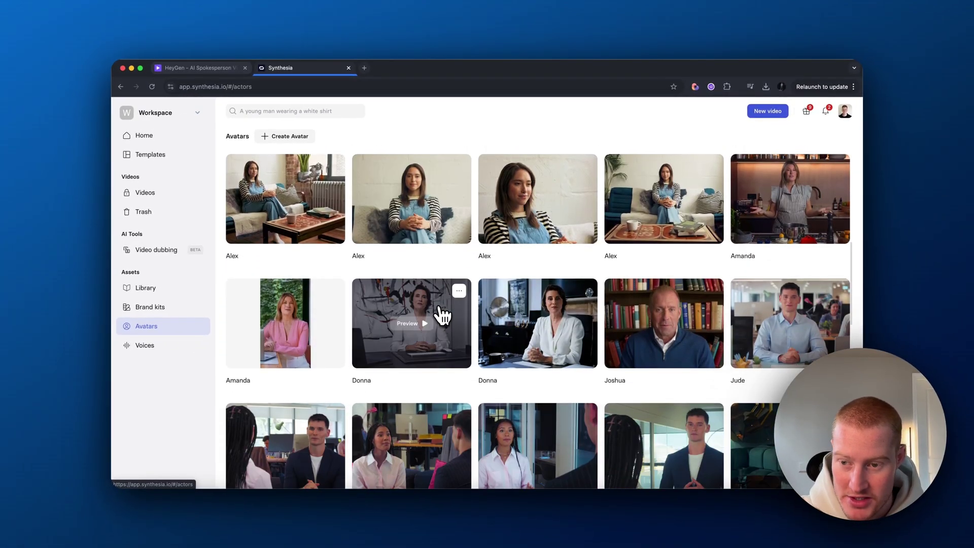
scroll(721, 330, "down", 2)
scroll(483, 321, "up", 10)
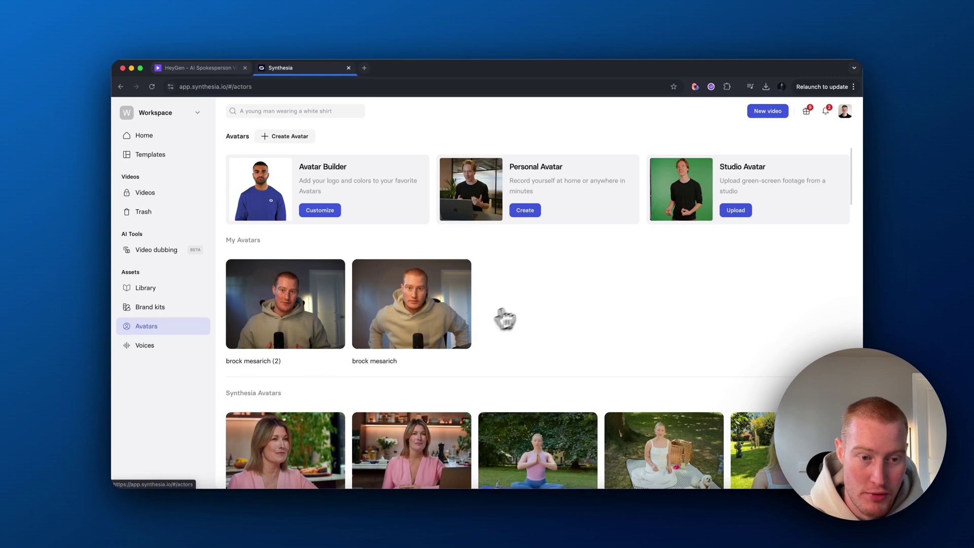
scroll(487, 309, "down", 10)
scroll(474, 299, "down", 10)
scroll(483, 300, "up", 12)
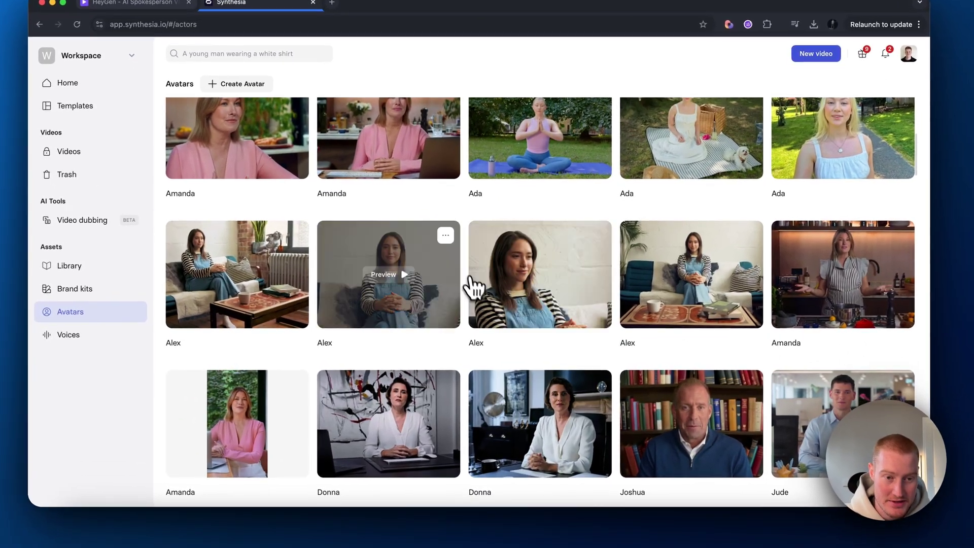
Step: Preview the Alex avatar sitting on the sofa and create a new video with it
left_click(488, 299)
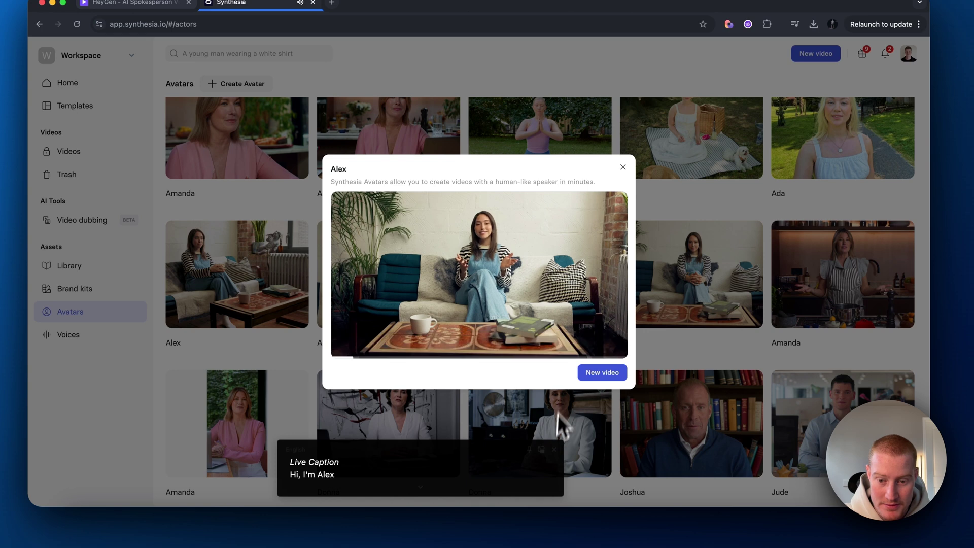
left_click(555, 449)
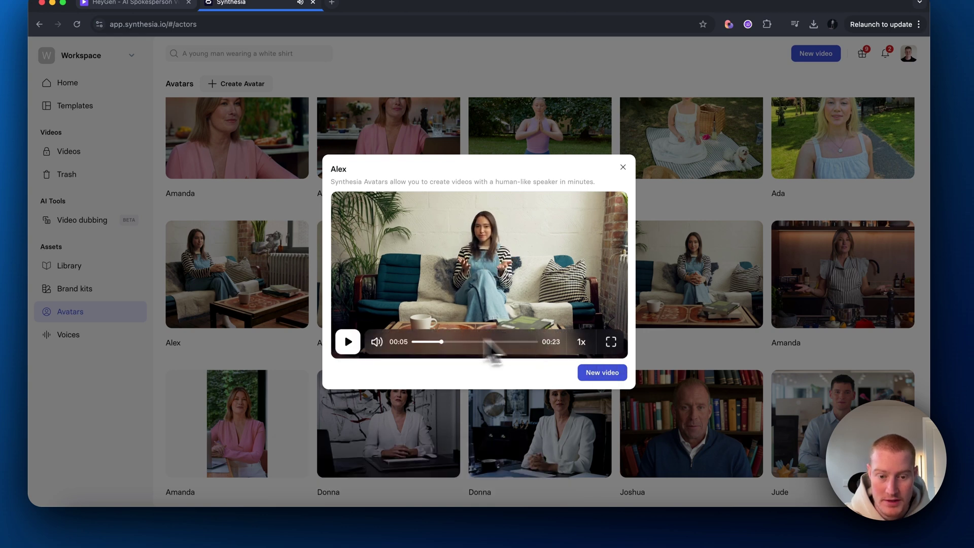
left_click(616, 374)
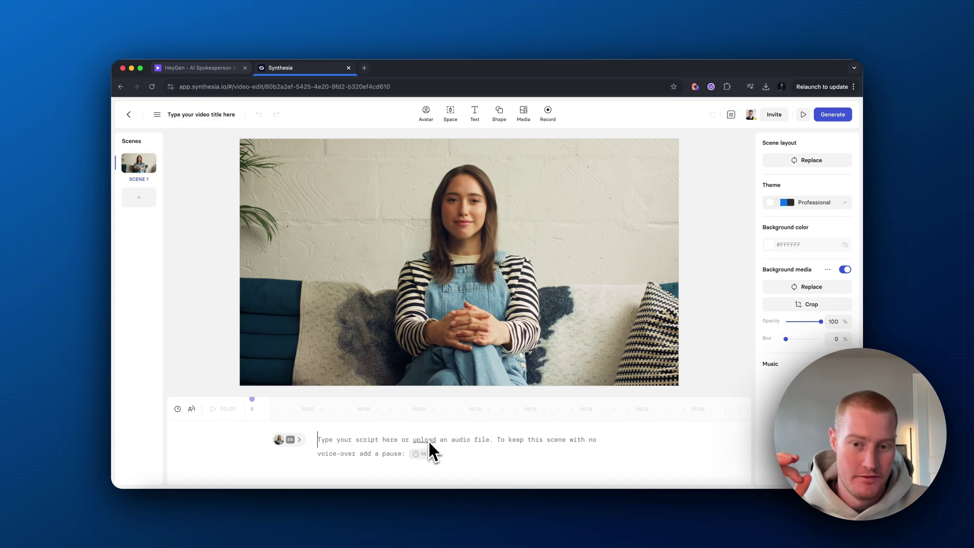
Step: Enter the scene script "hey this is a test of the Synthesia avatar. How does this look? Does it look like i have emotion?..."
left_click(424, 439)
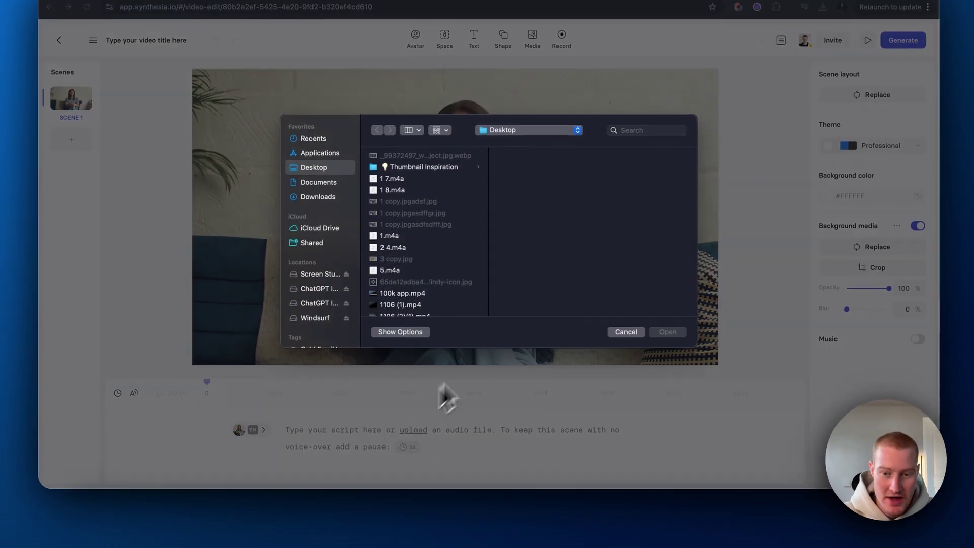
left_click(621, 333)
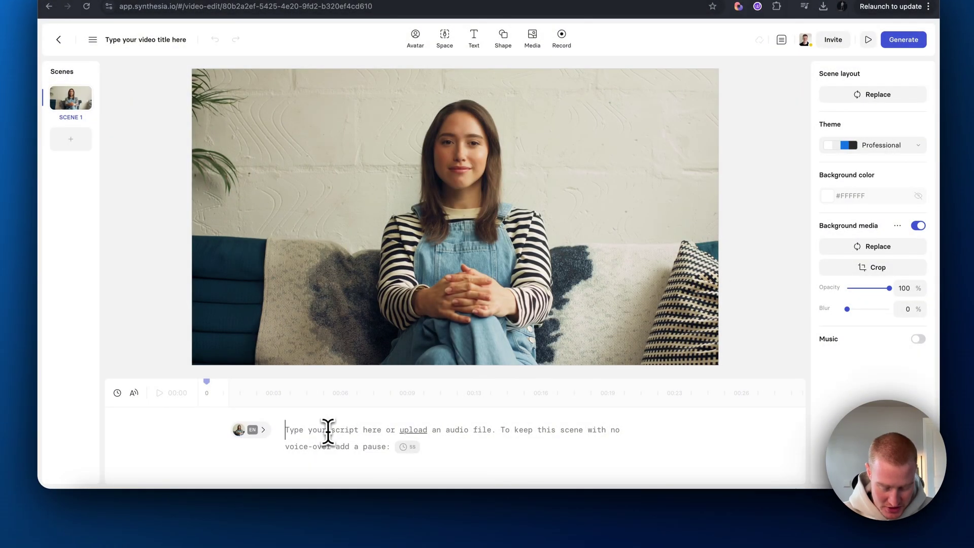
type("hey this is a test of the Heygen avatar. How does this look? Does it look like i have emotion? Would you mistake me for a real person? Let me know your thoughts")
type("Synthesia avatar. How does this look? Does it")
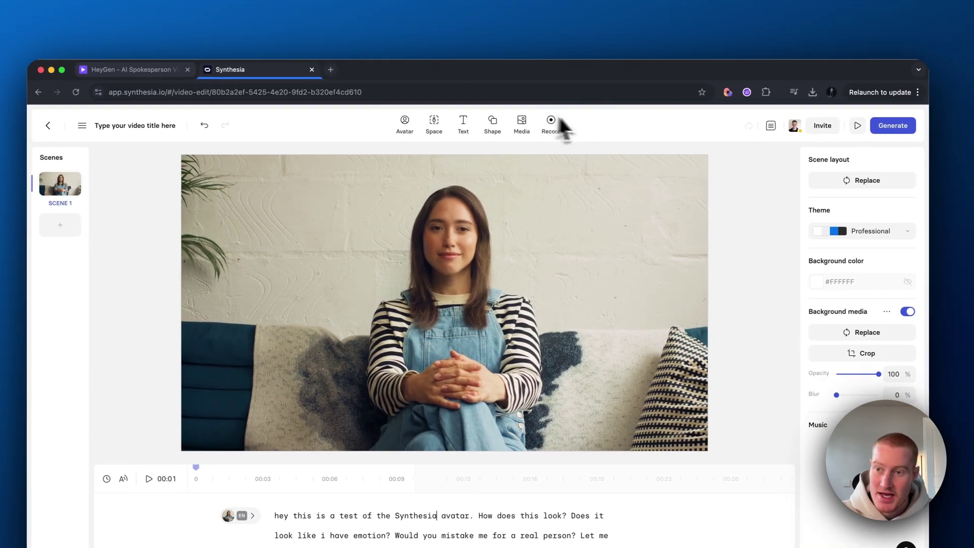
Step: Generate the Synthesia video with burned-in captions turned on
left_click(890, 127)
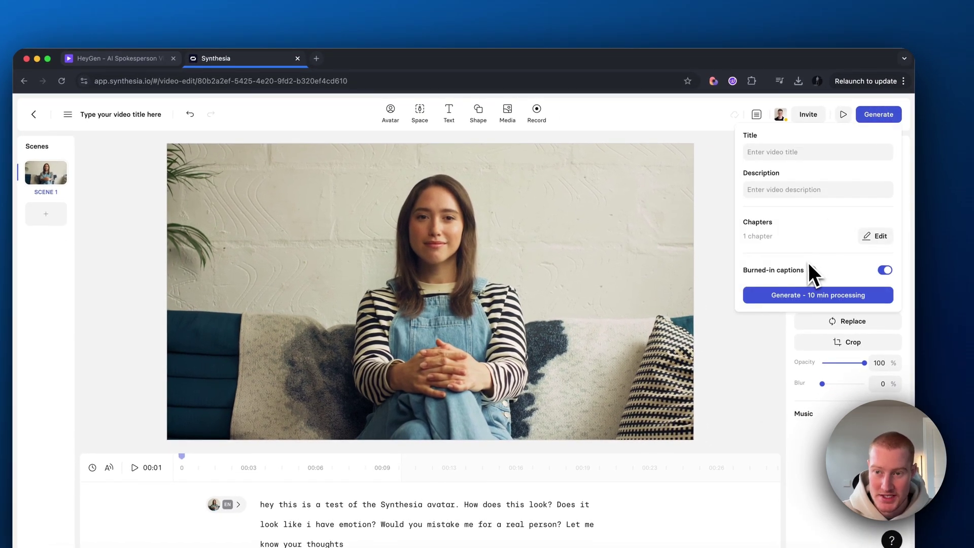
left_click(815, 296)
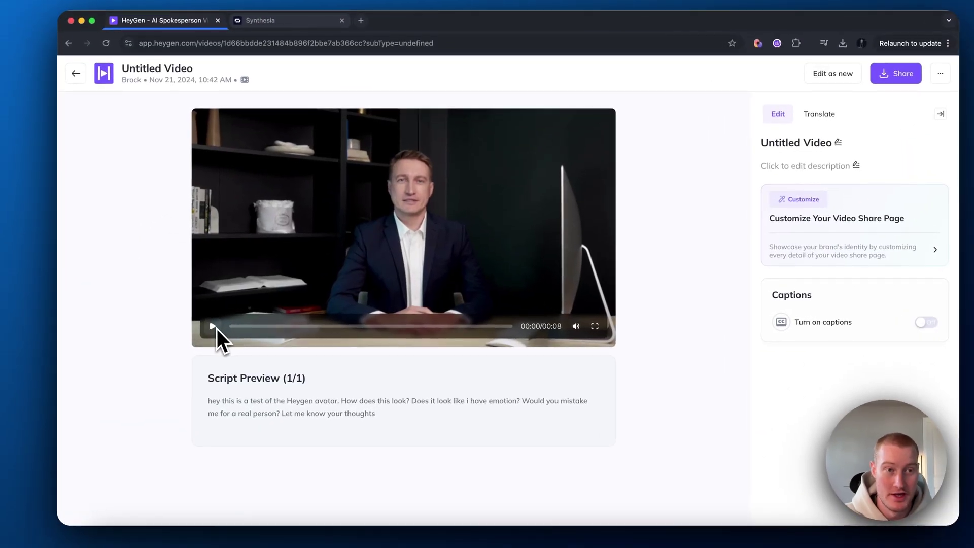
Step: Play the finished HeyGen test video in full screen and leave full screen at its end
left_click(213, 326)
left_click(595, 326)
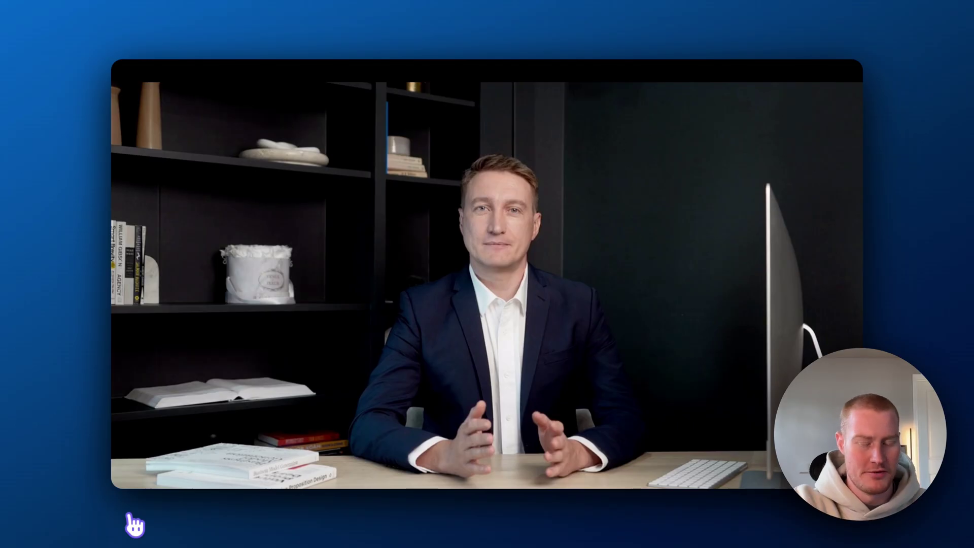
key("Escape")
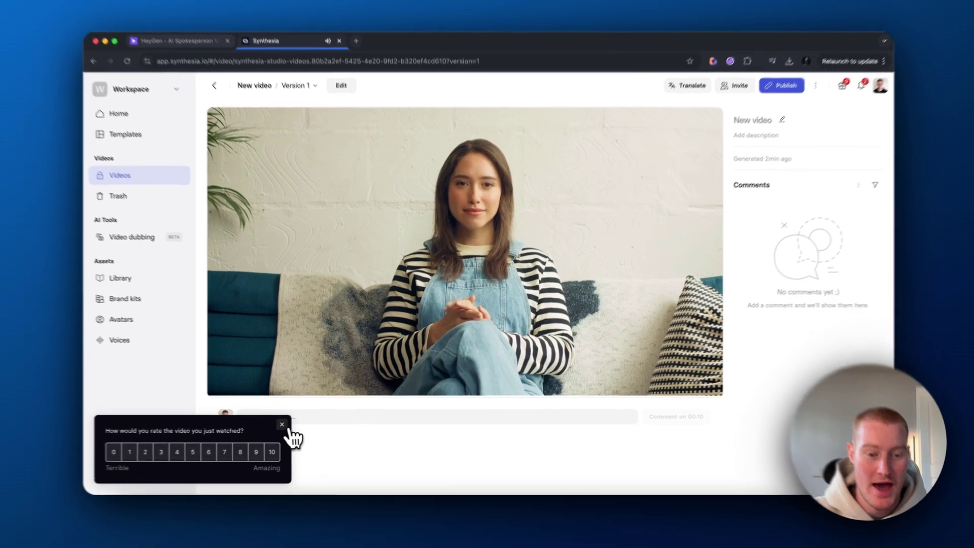
Step: Dismiss the video rating survey and scrub back through the generated Synthesia video to examine the avatar's expressions
left_click(295, 426)
left_click_drag(459, 387, 366, 388)
left_click_drag(428, 388, 285, 390)
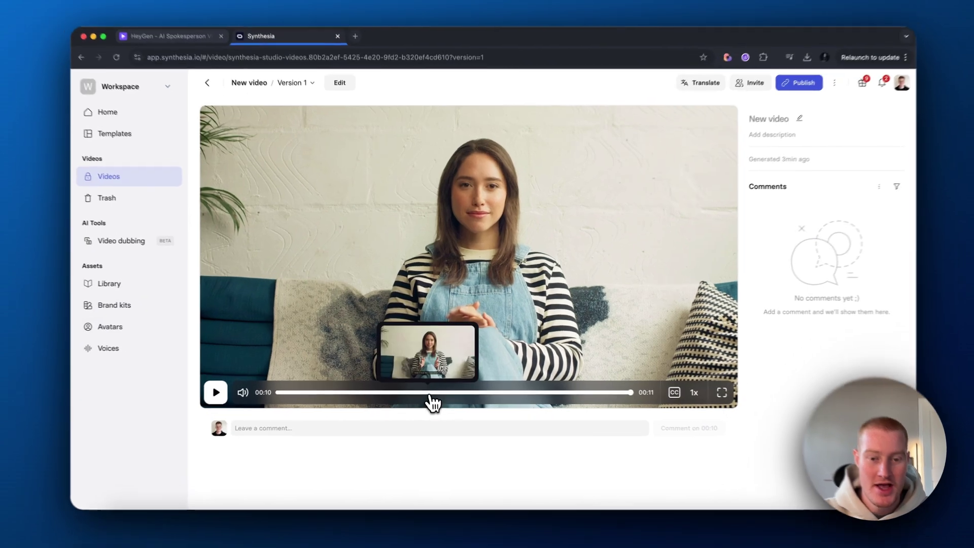
left_click_drag(422, 386, 353, 387)
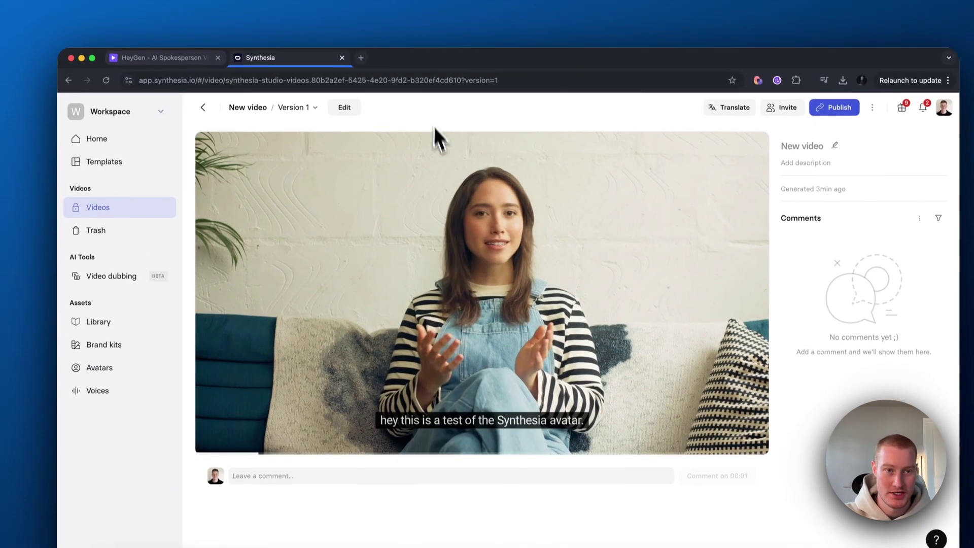
Step: Switch back and forth between HeyGen and Synthesia to compare the two generated test videos
left_click(177, 17)
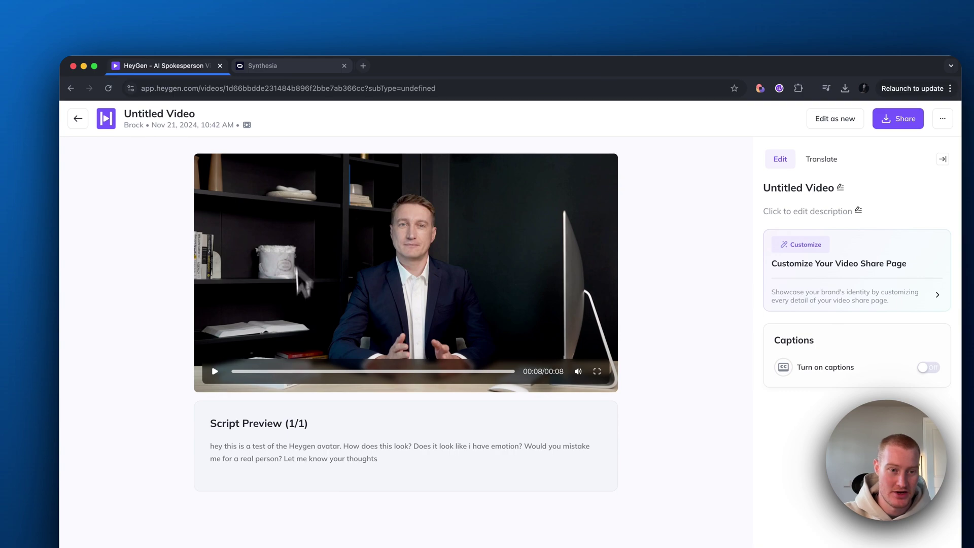
left_click(318, 70)
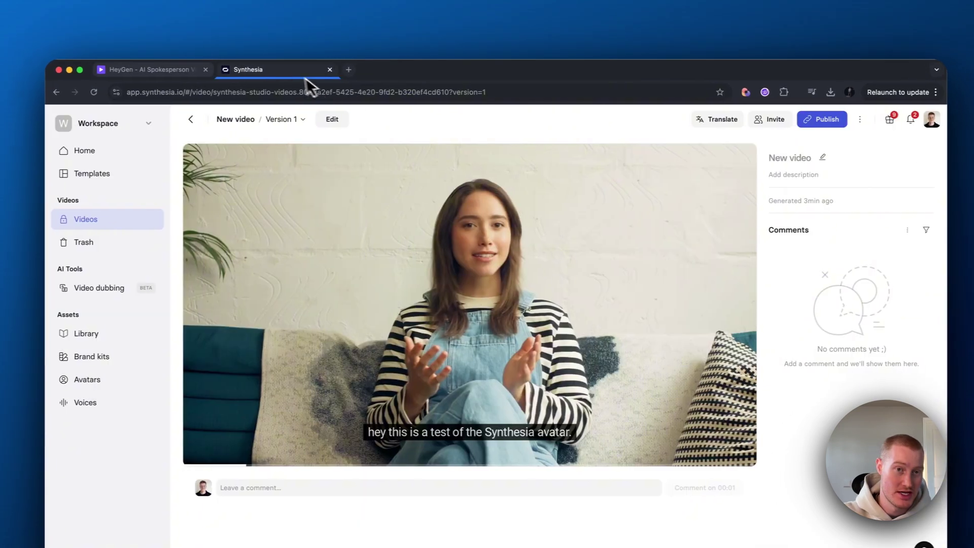
left_click(147, 70)
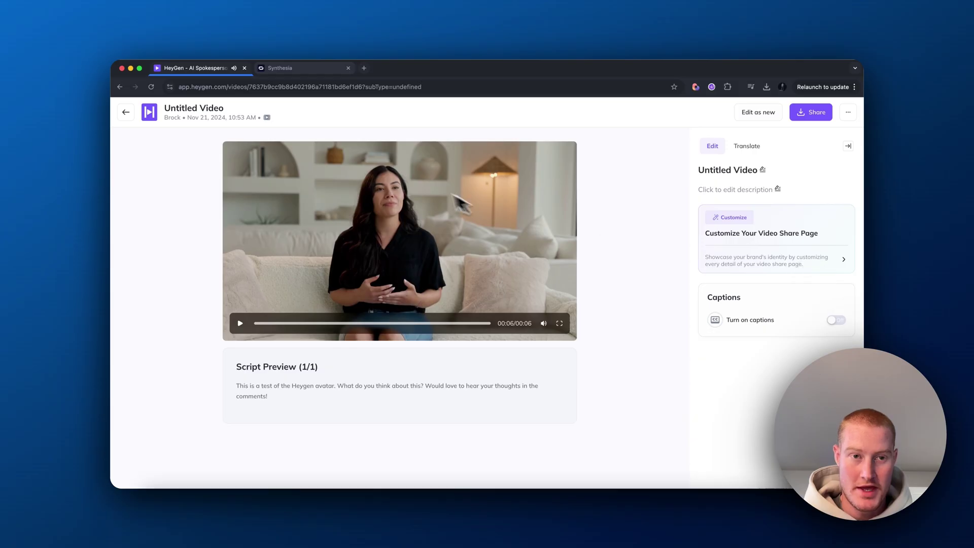
Step: Browse the avatar library in Synthesia, and return to HeyGen to leave the open video's page
left_click(299, 67)
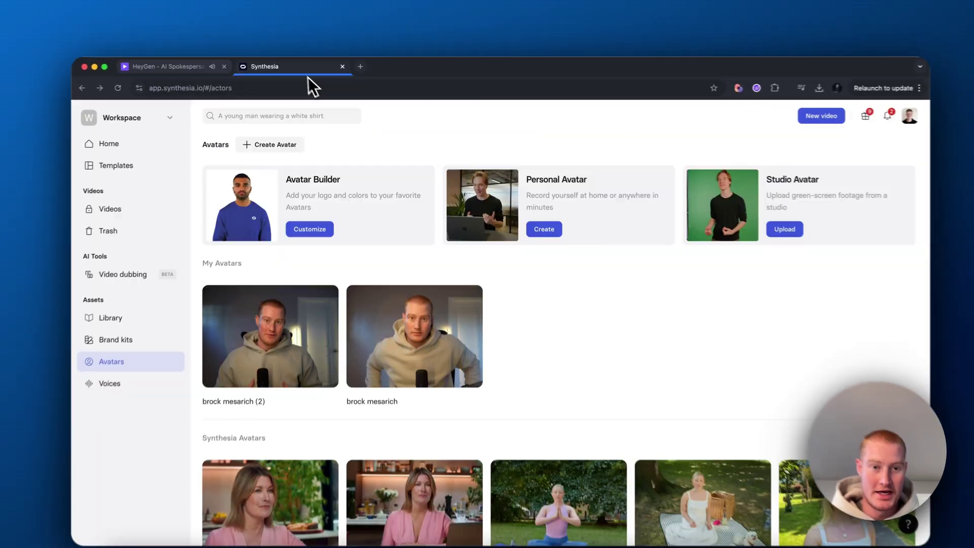
mouse_move(309, 304)
scroll(305, 355, "down", 2)
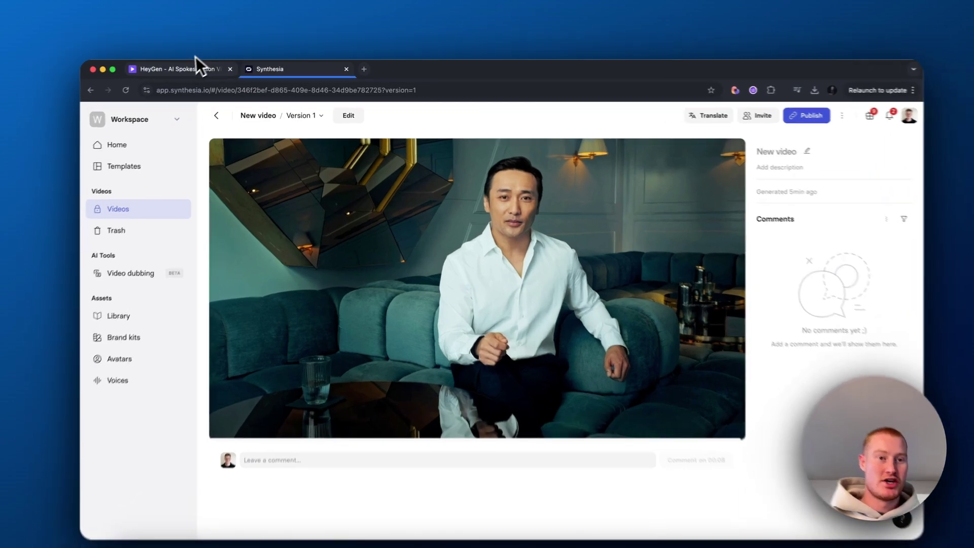
left_click(193, 67)
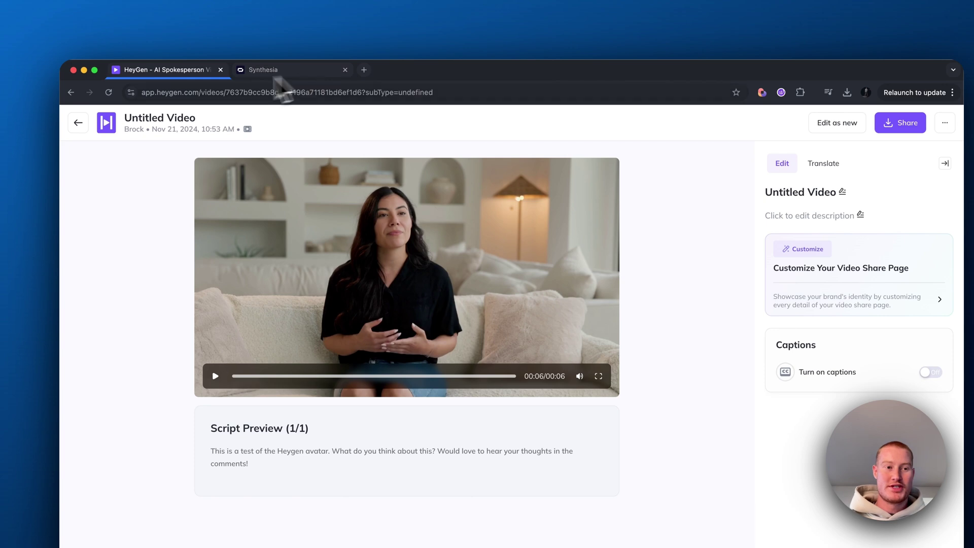
left_click(79, 124)
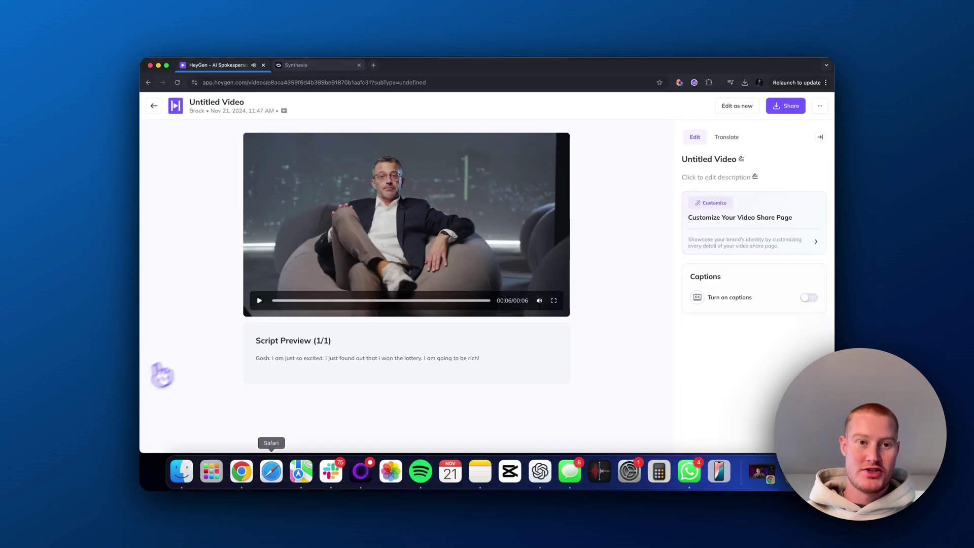
Step: Switch to Synthesia, watch the video of the woman in the park in full screen, and scrub back to its beginning
left_click(283, 68)
double_click(512, 350)
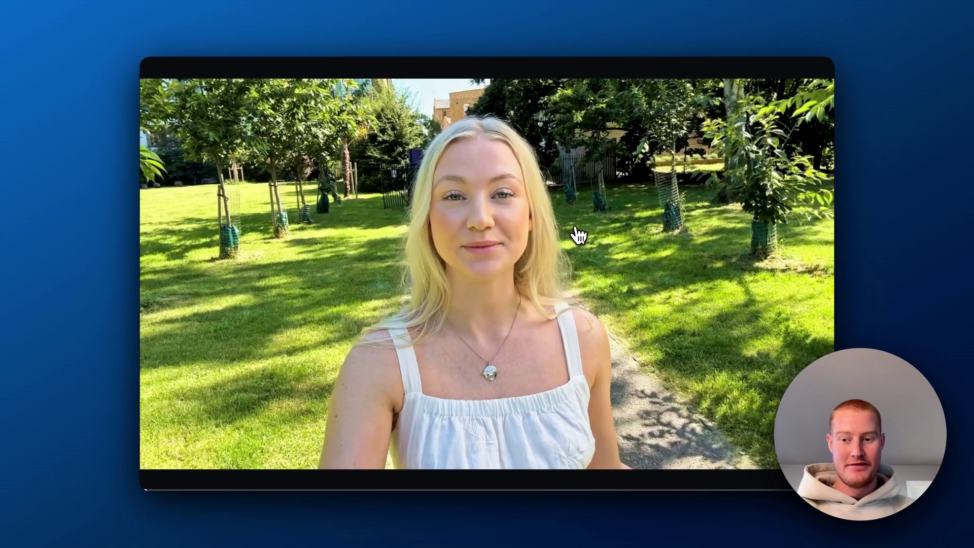
left_click(152, 478)
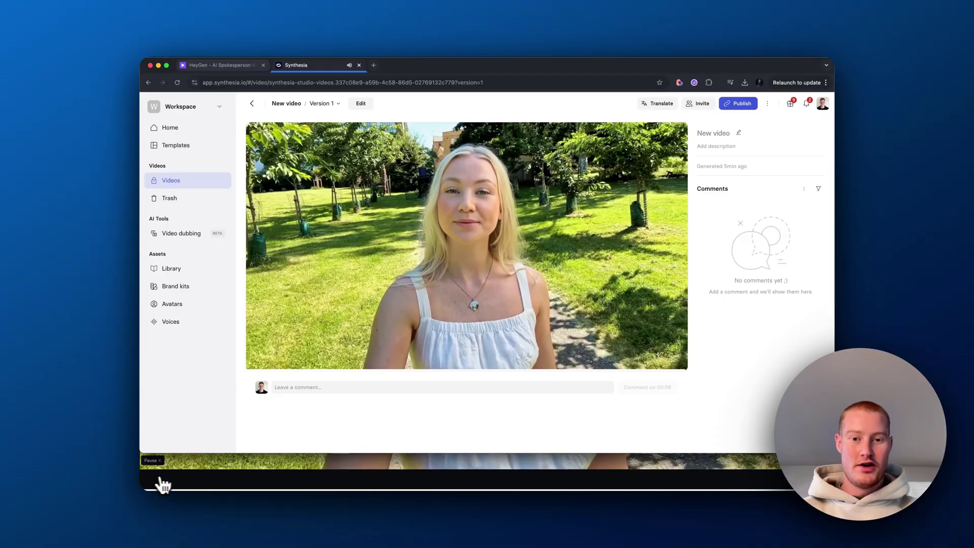
mouse_move(219, 455)
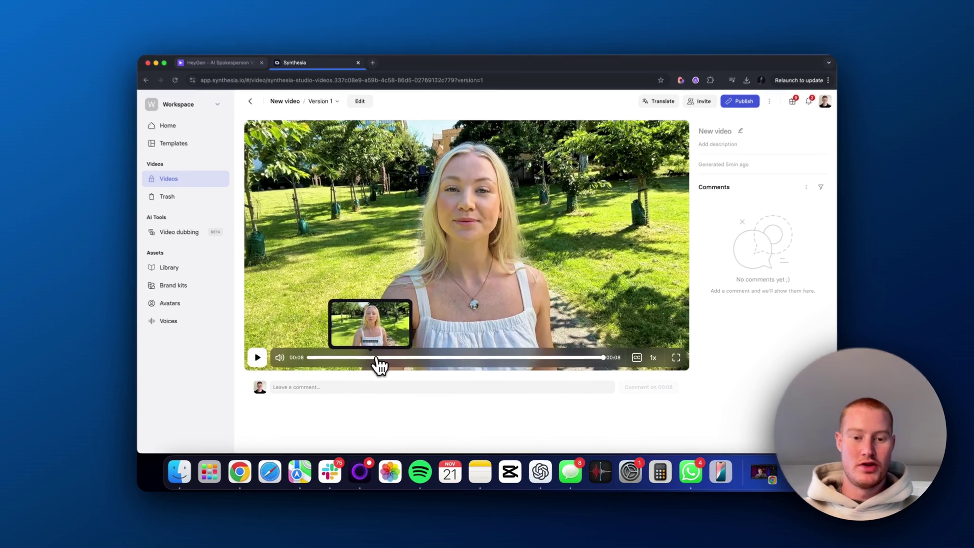
left_click(355, 359)
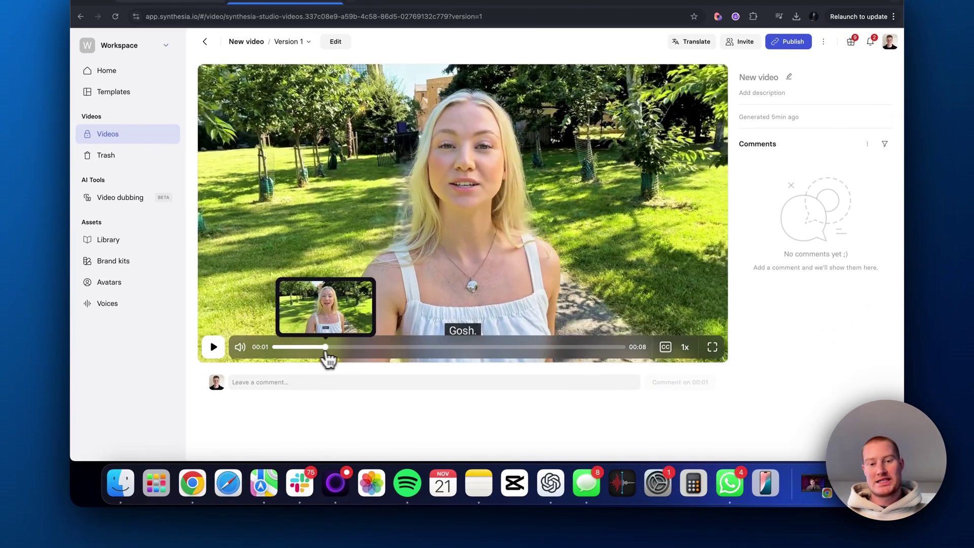
left_click_drag(327, 359, 274, 358)
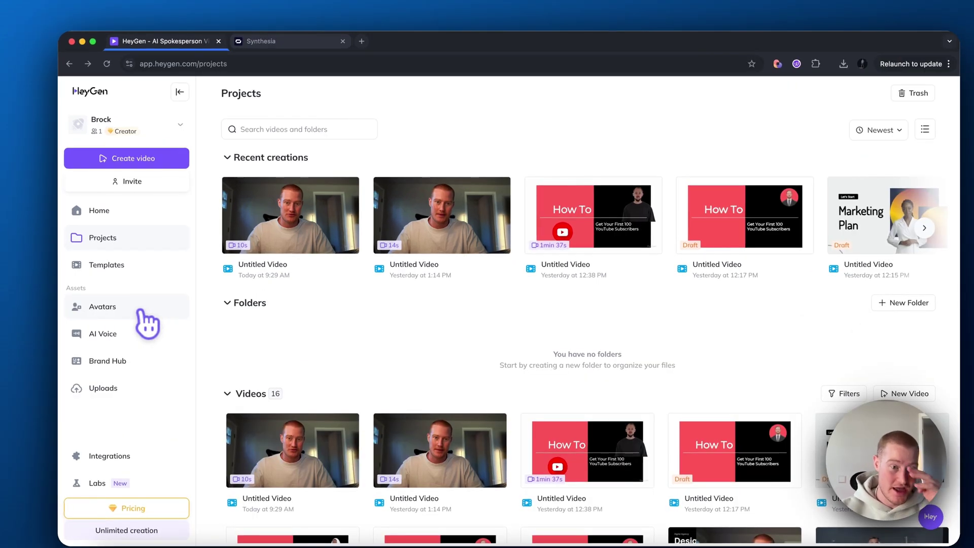
Step: Open HeyGen's avatars and examine the add-on and plan pricing for creating another custom video avatar
left_click(145, 309)
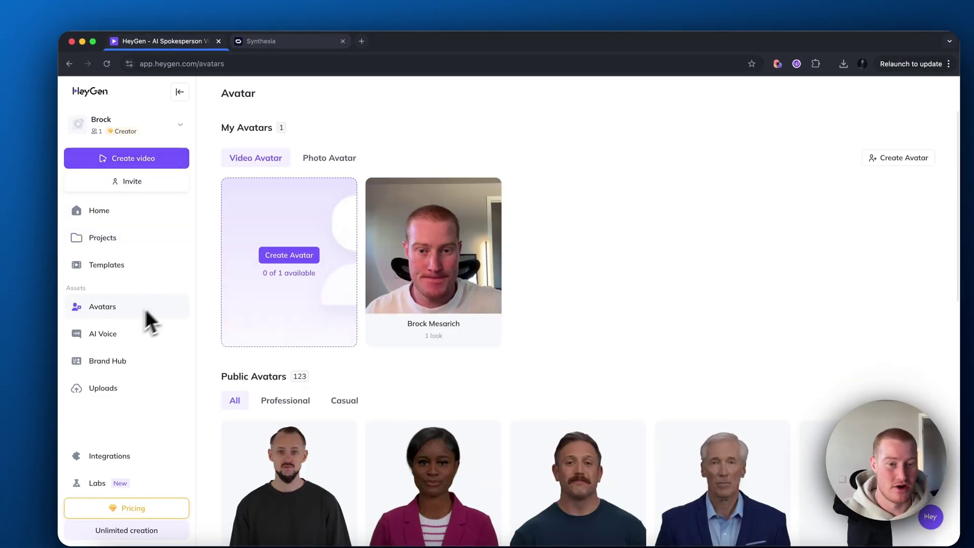
left_click(305, 256)
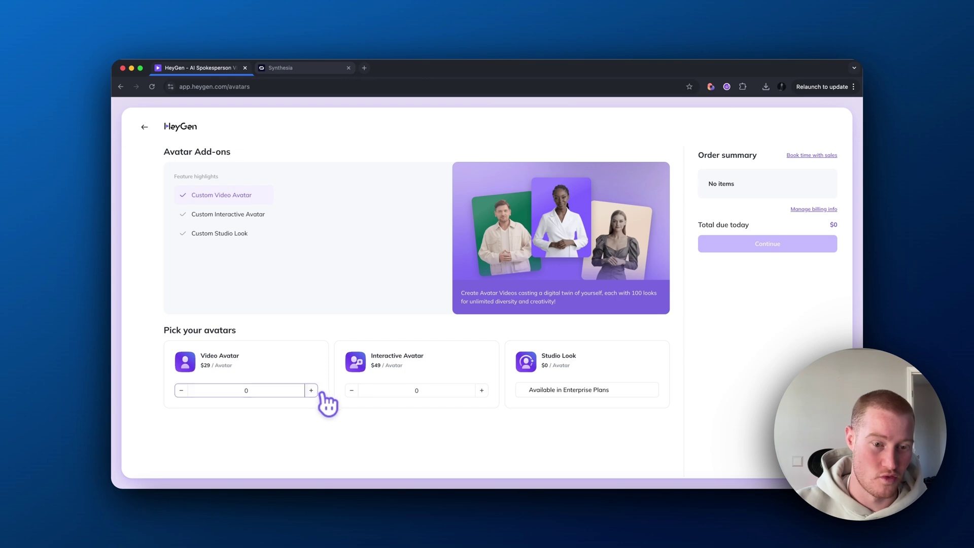
left_click(145, 127)
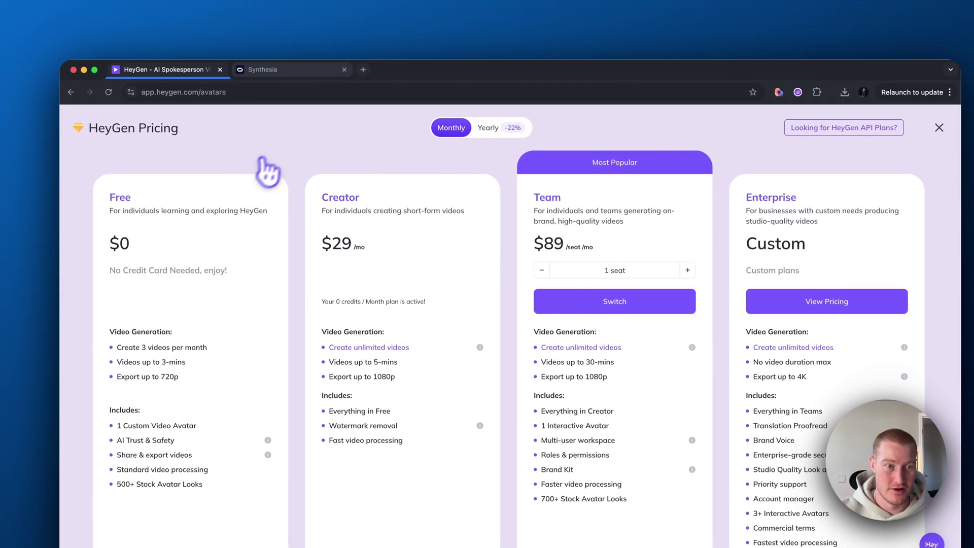
left_click(909, 128)
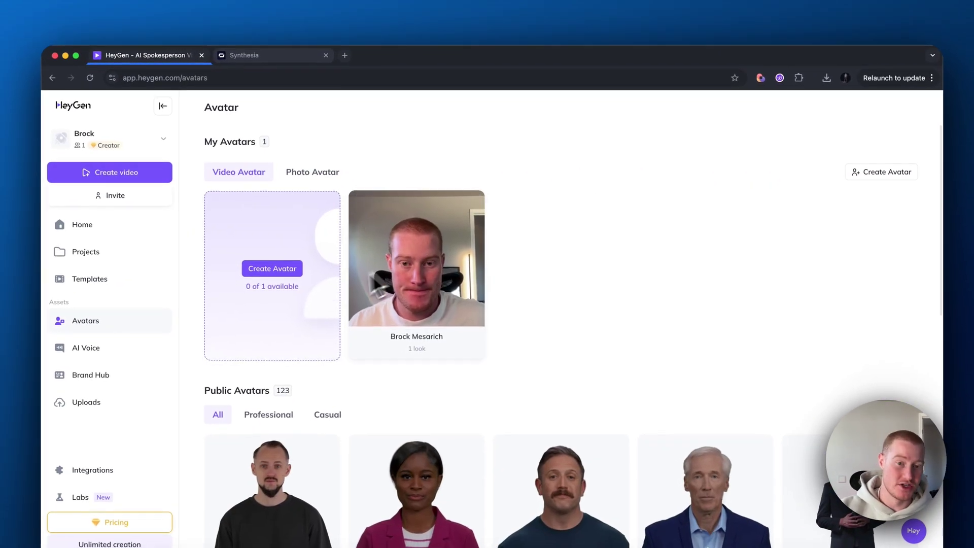
left_click(884, 174)
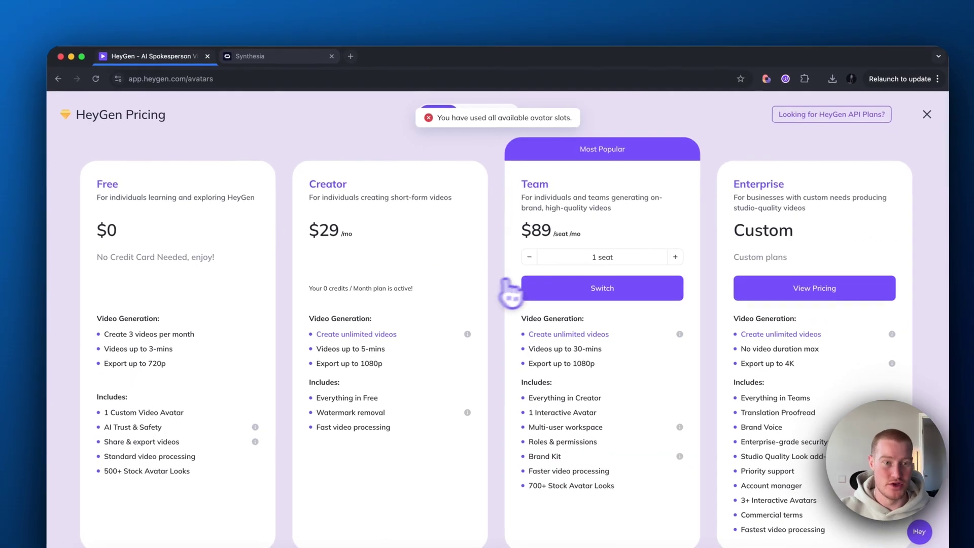
left_click(916, 117)
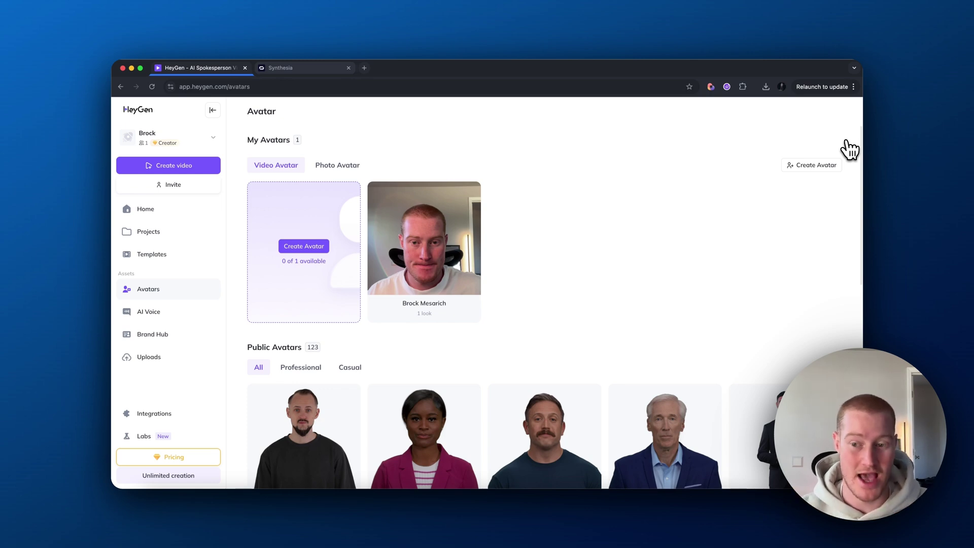
Step: Open the custom video avatar's looks and create a landscape video from scratch with that avatar
left_click(472, 190)
left_click(405, 236)
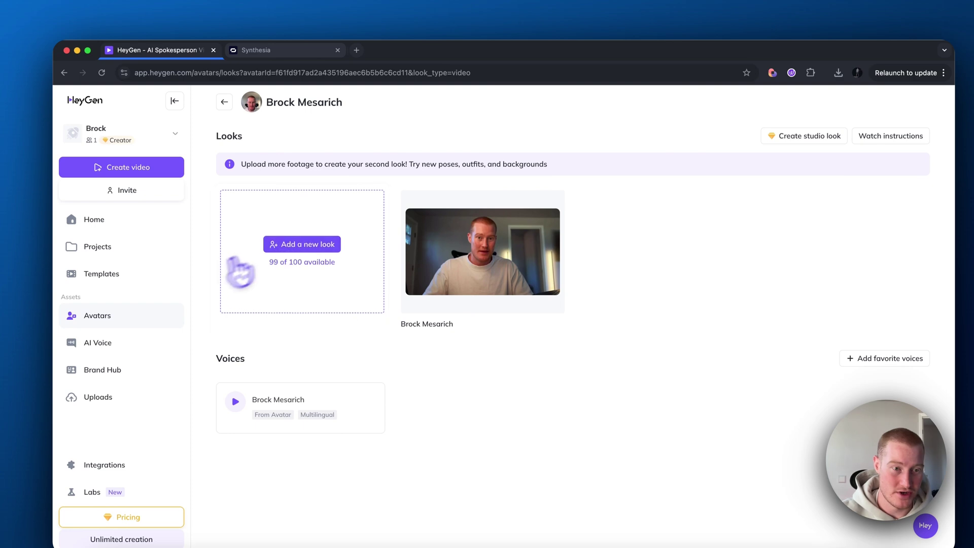
left_click(148, 168)
left_click(447, 304)
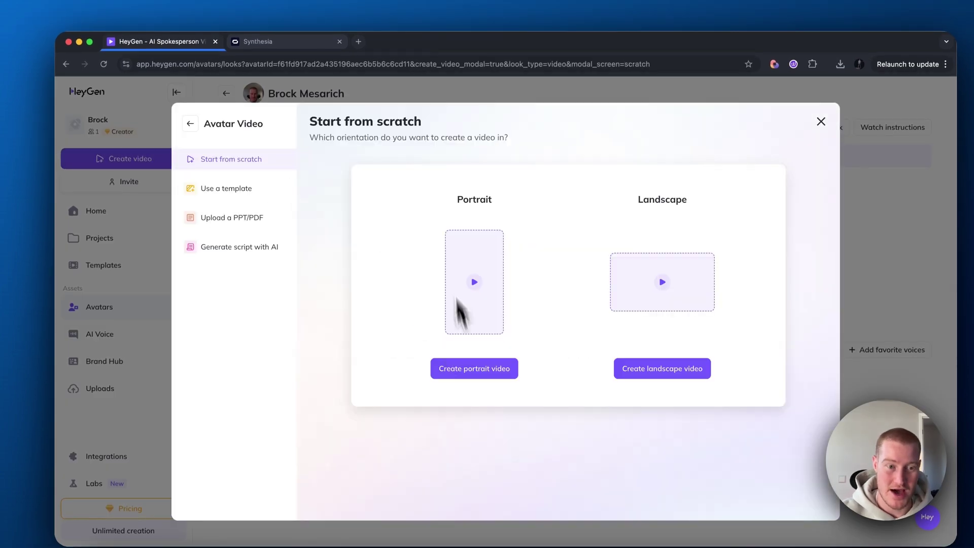
left_click(659, 370)
left_click(305, 292)
left_click(280, 258)
left_click(246, 231)
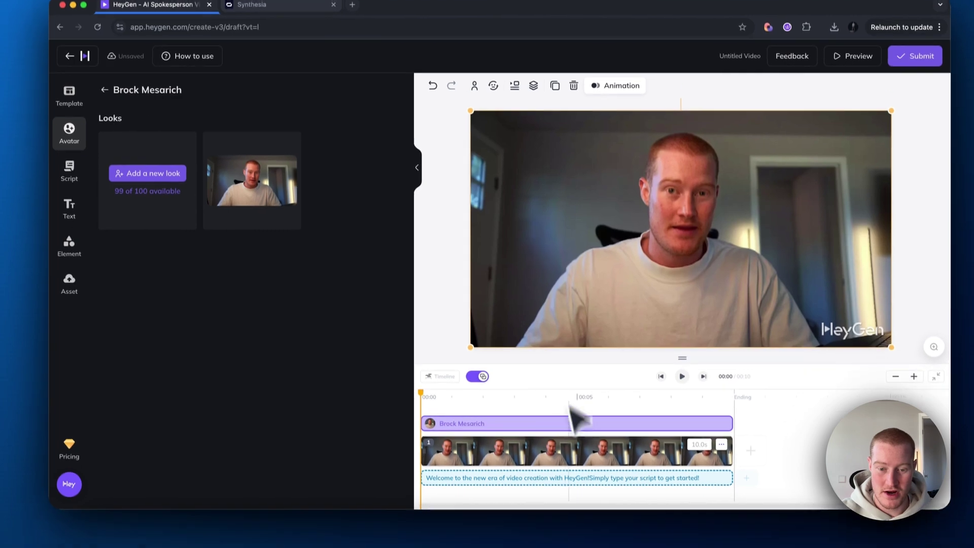
Step: Clear the default welcome script from the new HeyGen video
left_click(561, 508)
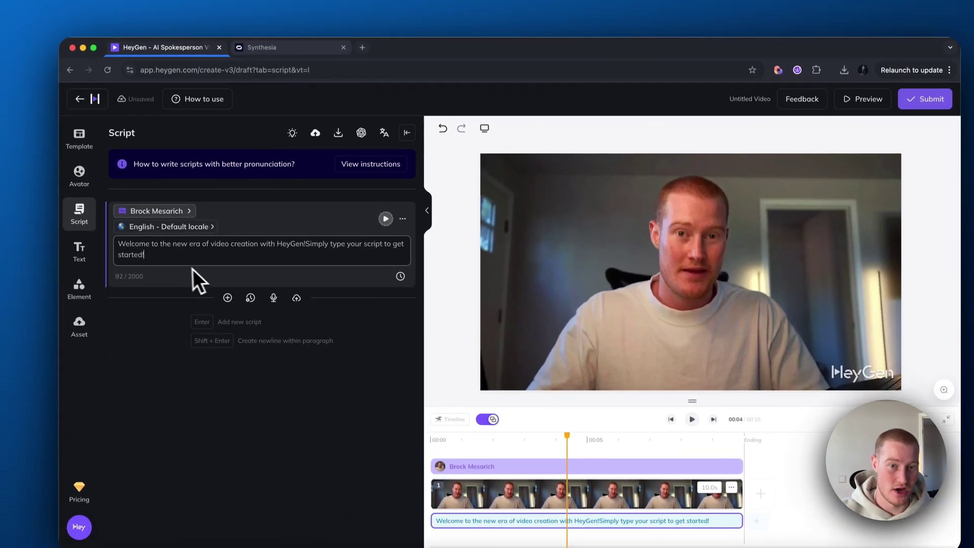
left_click_drag(147, 200, 99, 178)
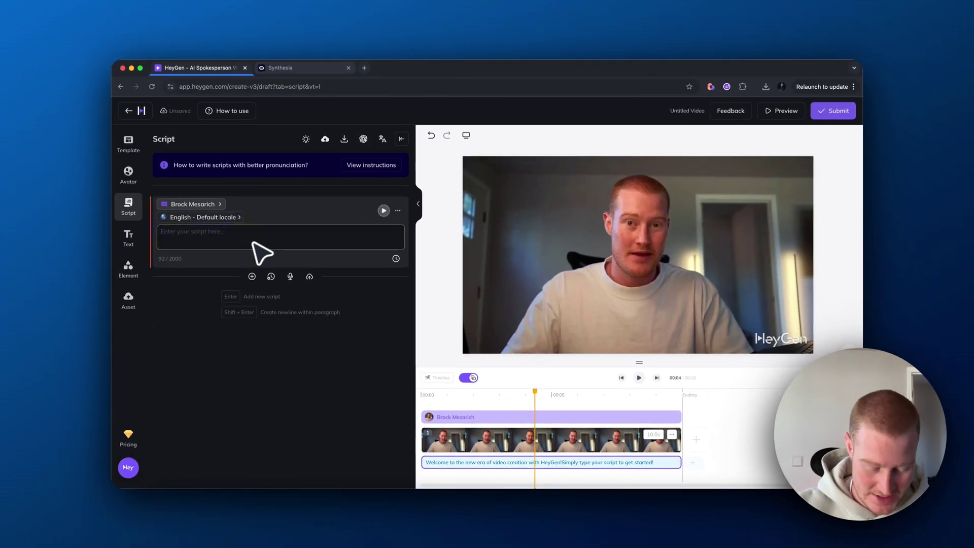
Step: Switch to Synthesia, leave the video that is still processing, and open the avatar library
left_click(280, 68)
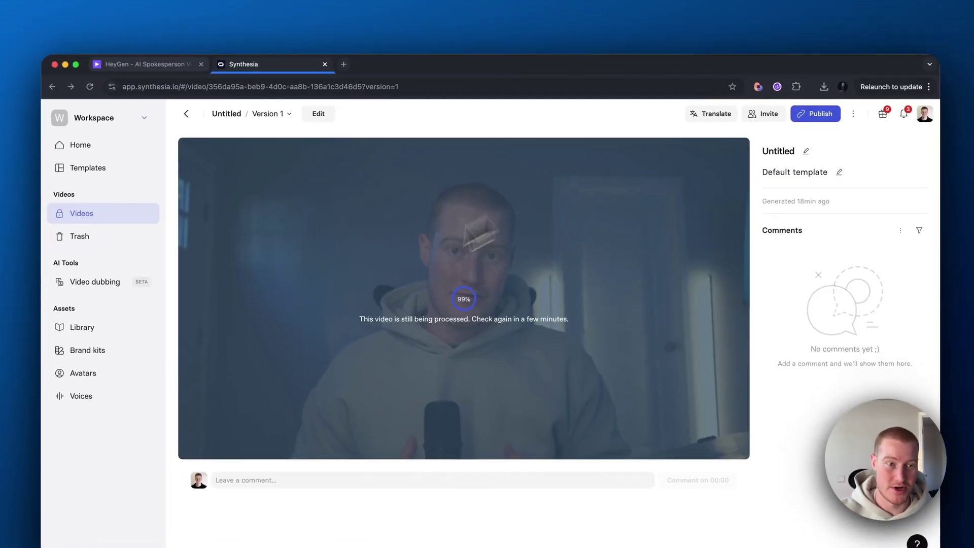
left_click(200, 111)
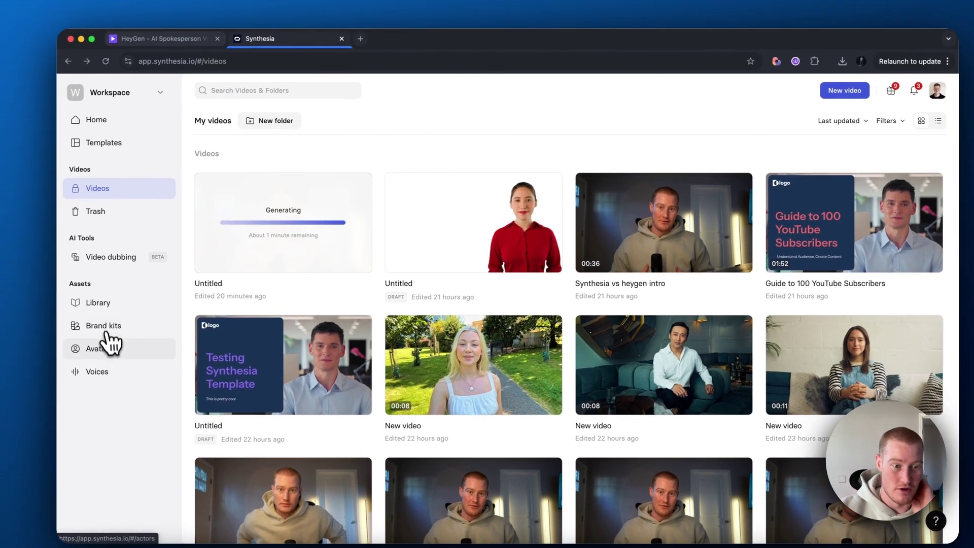
left_click(104, 371)
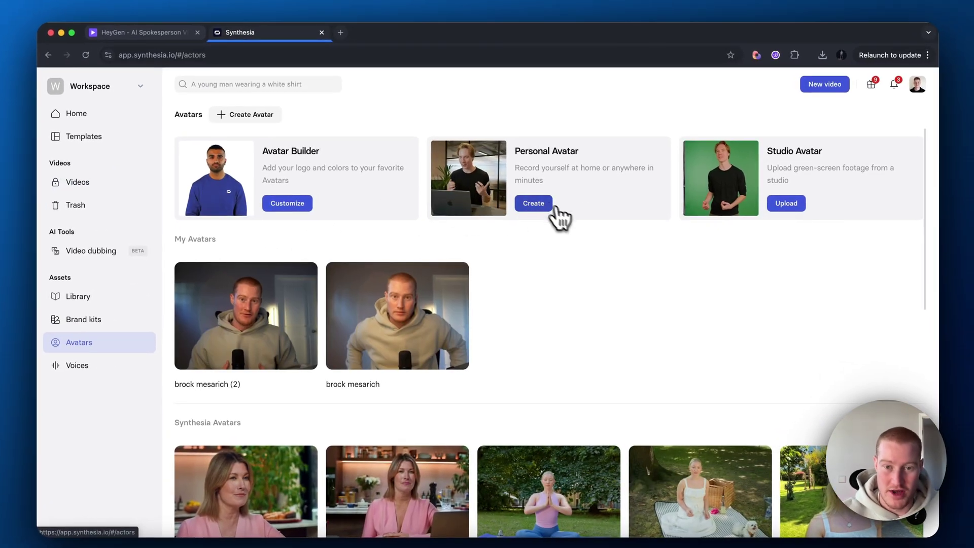
Step: Start a personal avatar, read the recording tips in the overview, and continue to the choice between webcam and uploaded footage
left_click(534, 204)
left_click(295, 356)
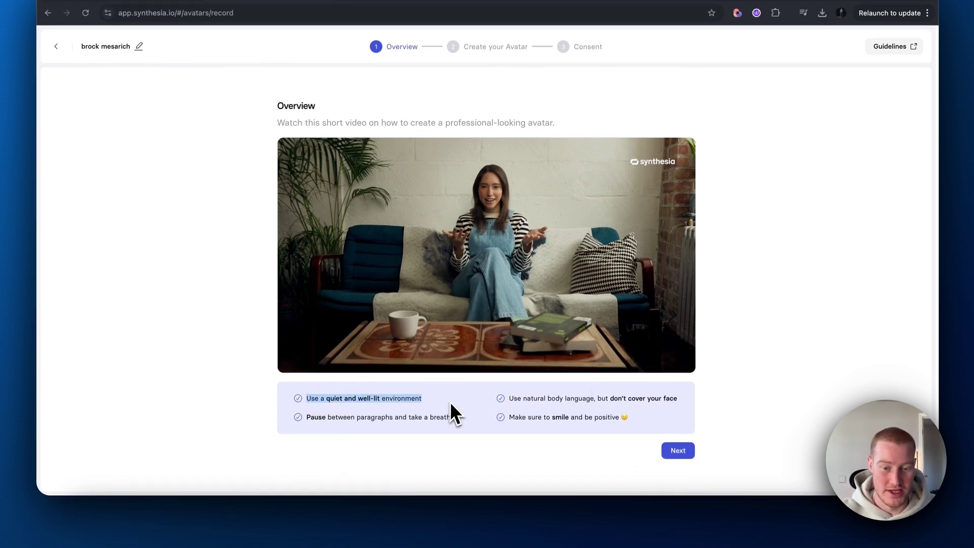
left_click(473, 419)
left_click_drag(600, 397, 679, 403)
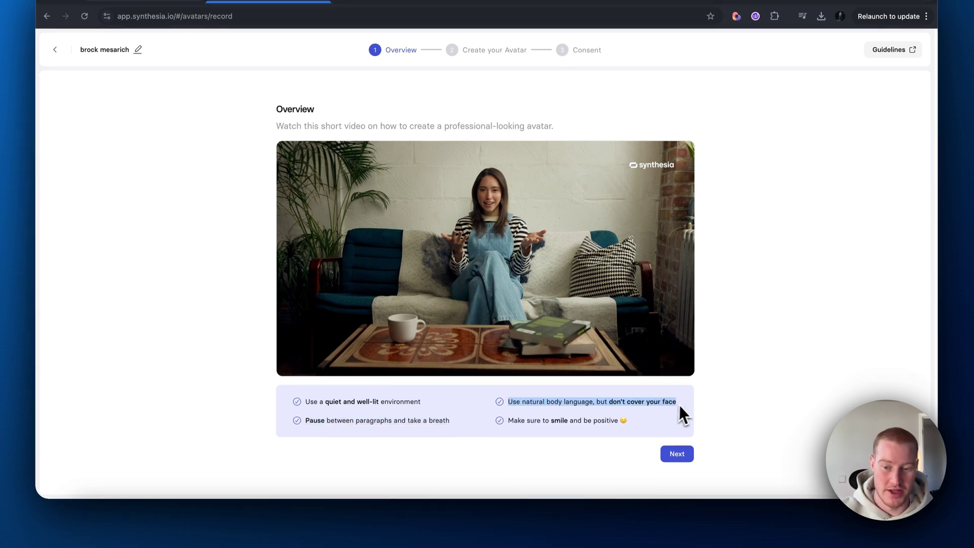
left_click(679, 452)
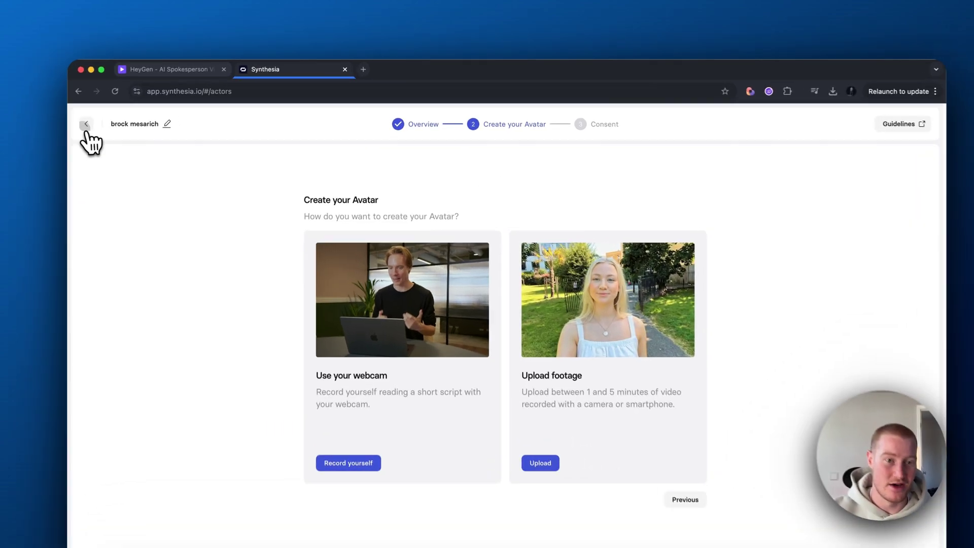
Step: Leave the personal avatar setup and create a new Synthesia video from blank
left_click(127, 114)
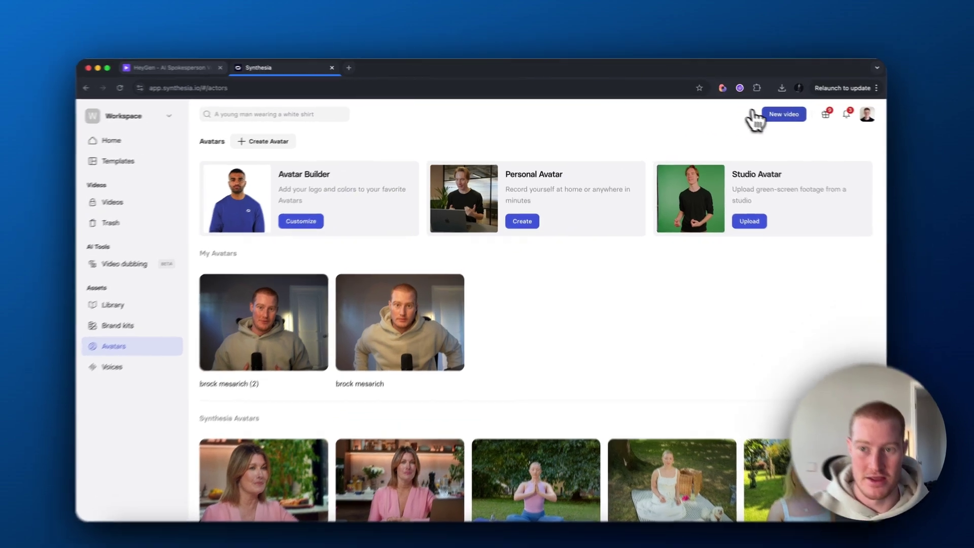
left_click(768, 110)
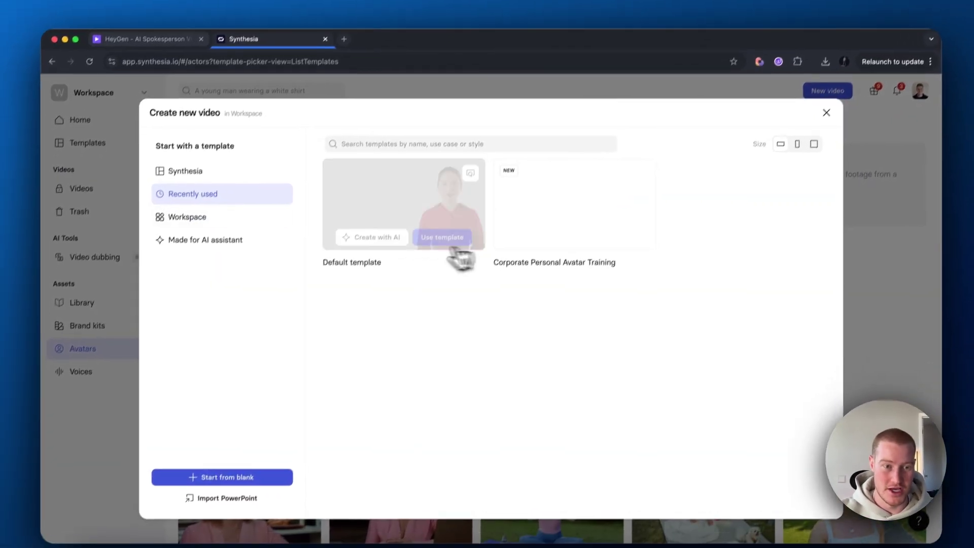
left_click(248, 457)
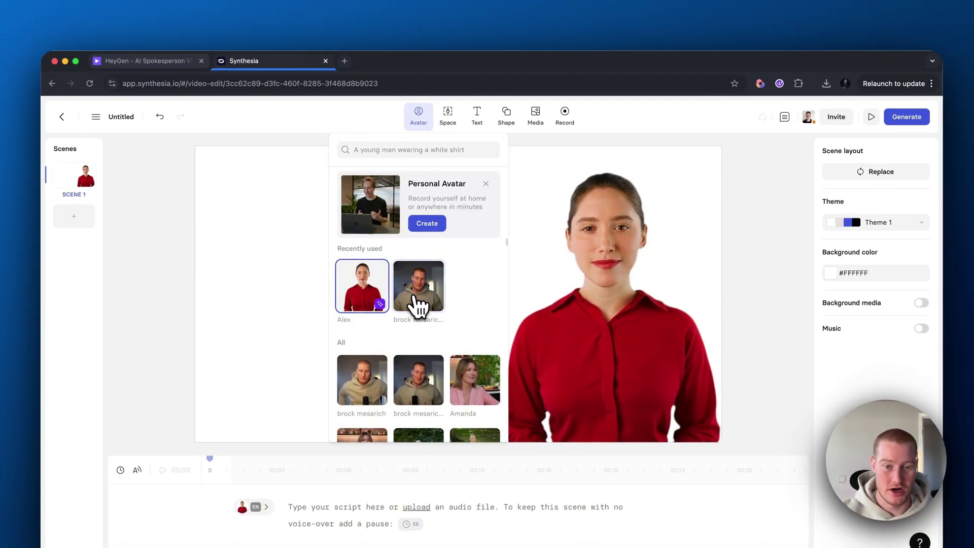
Step: Replace the scene's default avatar with the recently used custom avatar and enlarge it to fill the canvas
left_click(419, 299)
left_click_drag(708, 157, 721, 154)
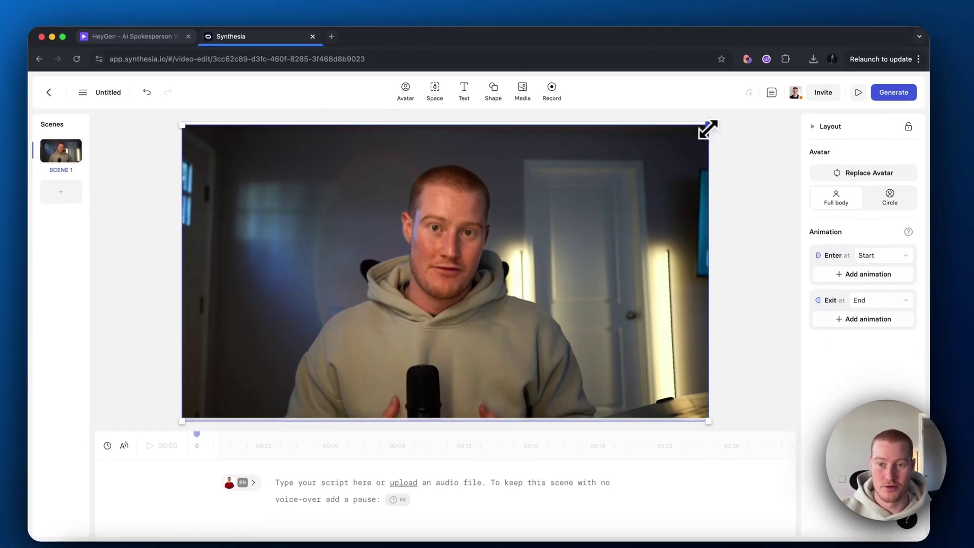
Step: Compare the scene's script area in Synthesia with the script editor in HeyGen, and return to Synthesia
left_click(318, 489)
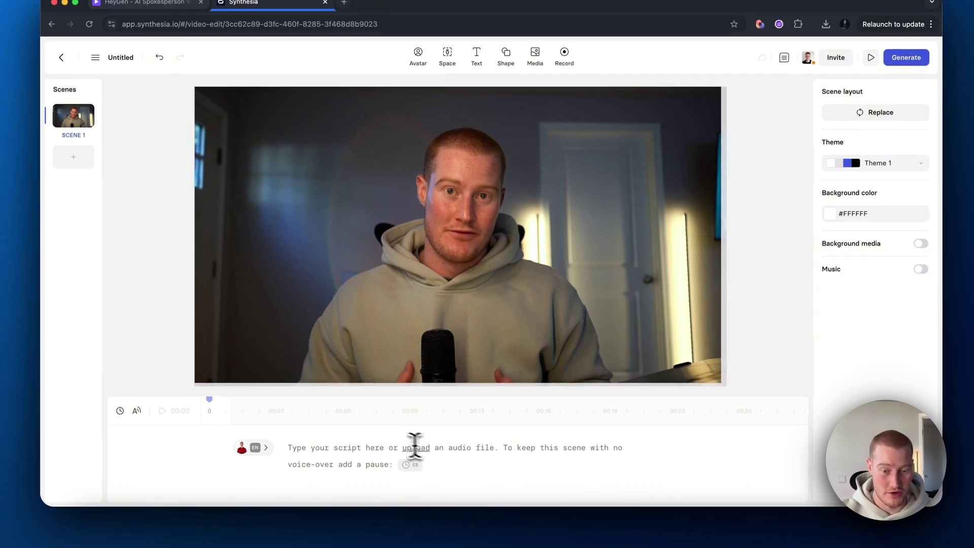
left_click(145, 2)
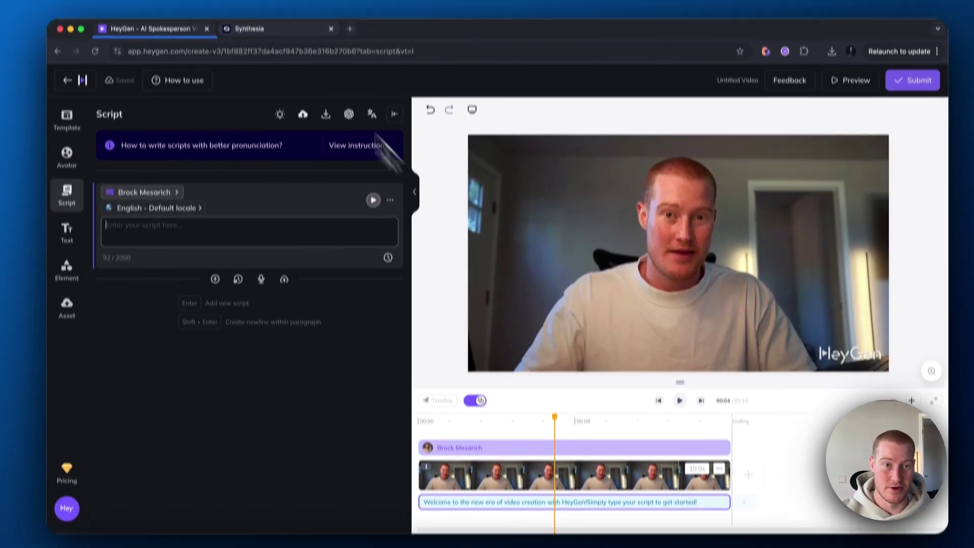
left_click(249, 28)
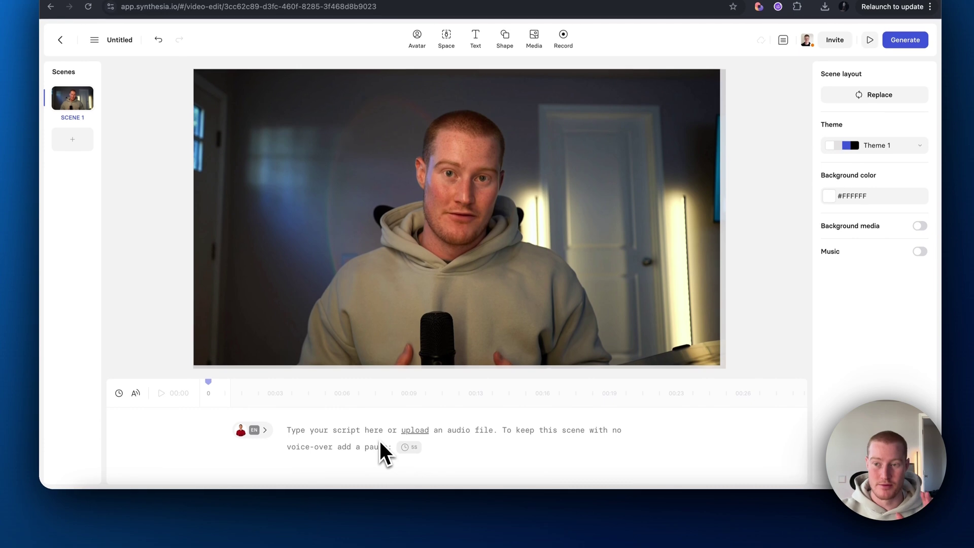
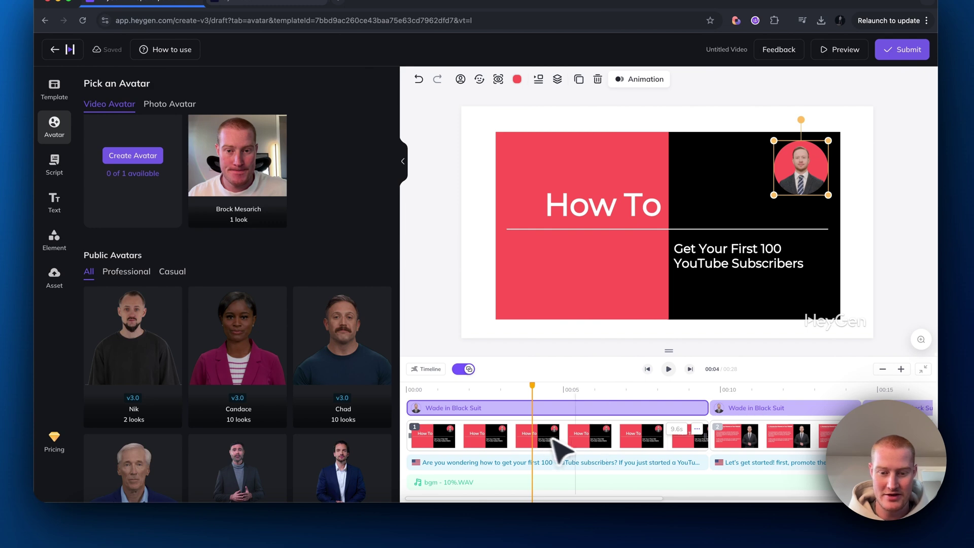
Step: Examine the HeyGen template's first scene, including its editable script, red background shape and timeline tracks
left_click(560, 463)
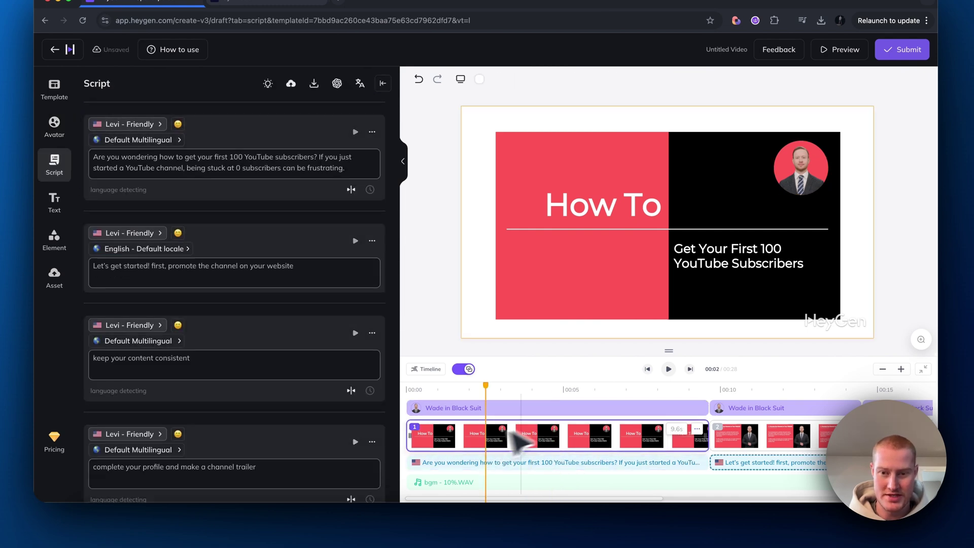
left_click(622, 220)
left_click(616, 290)
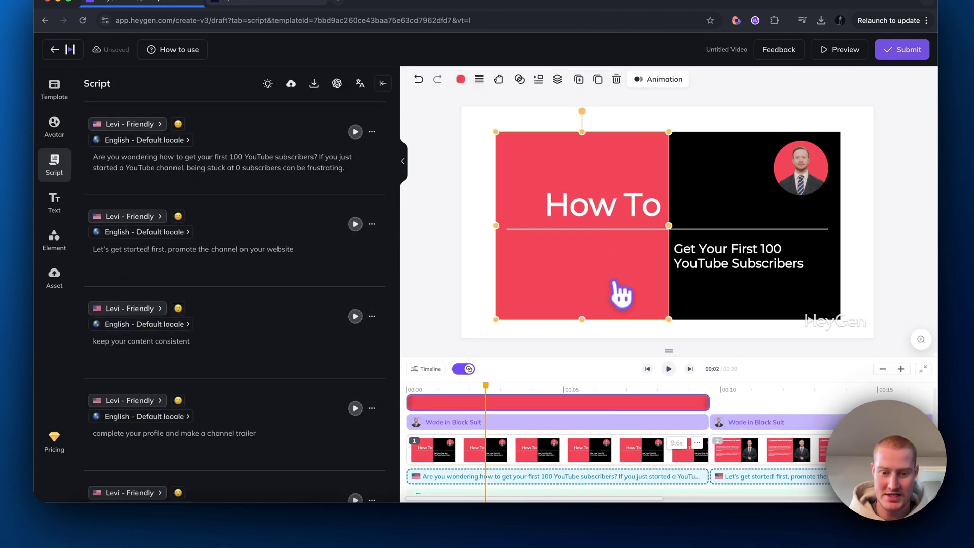
scroll(581, 413, "down", 1)
left_click(552, 464)
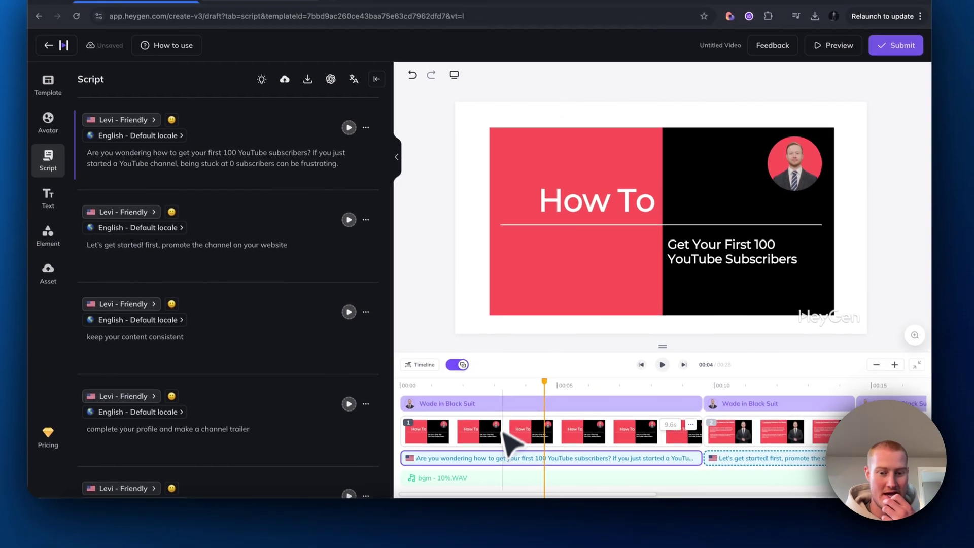
left_click(525, 428)
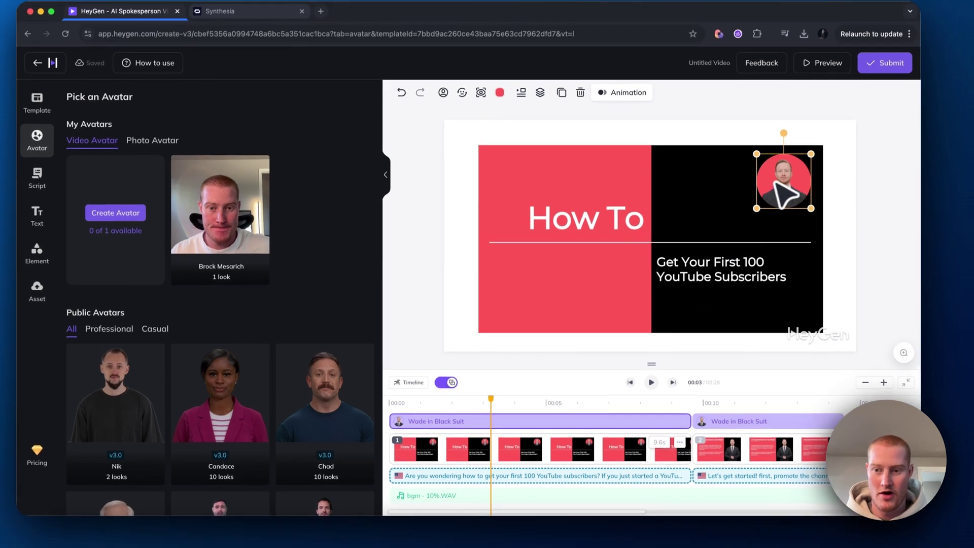
Step: Switch the first scene's circular avatar to Full Body, move it down inside the black area, and return the playhead to the start
right_click(766, 210)
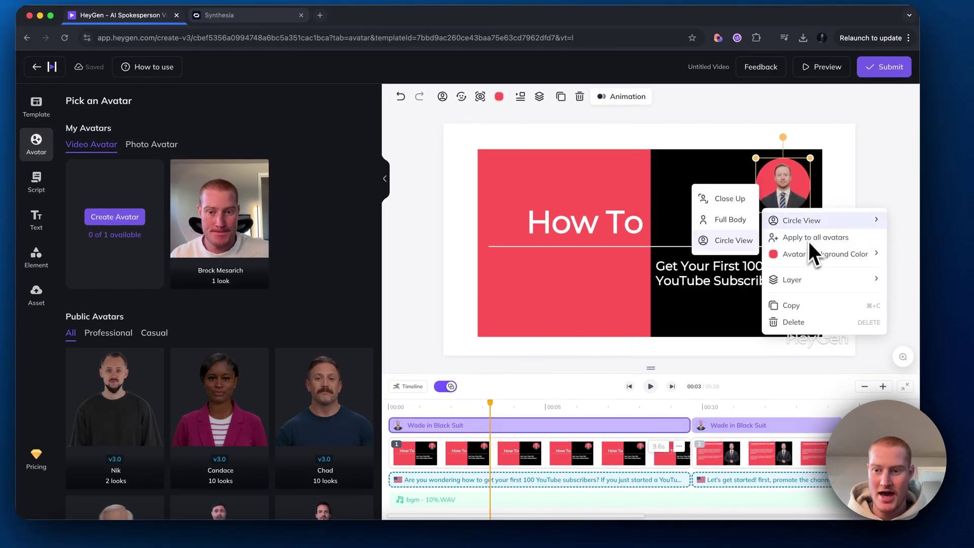
left_click(718, 220)
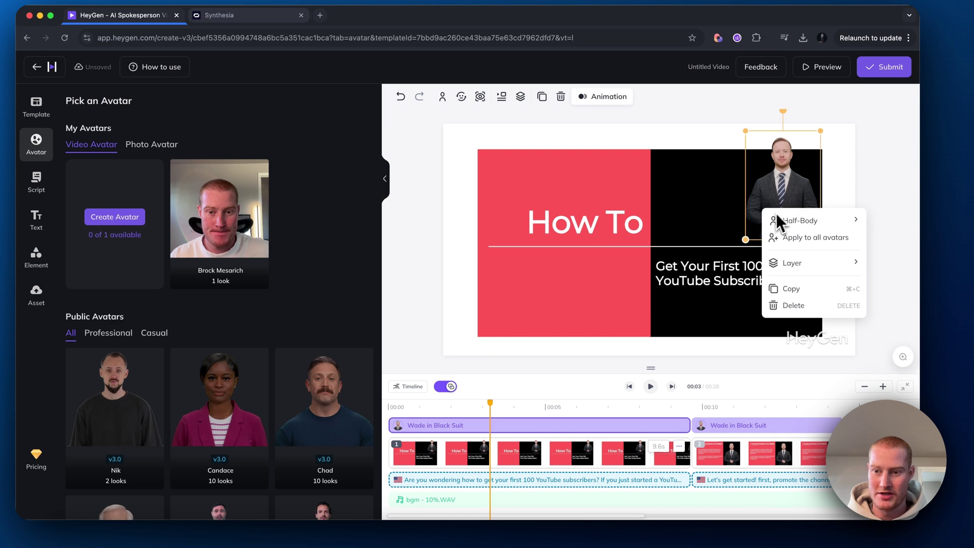
left_click_drag(780, 194, 791, 233)
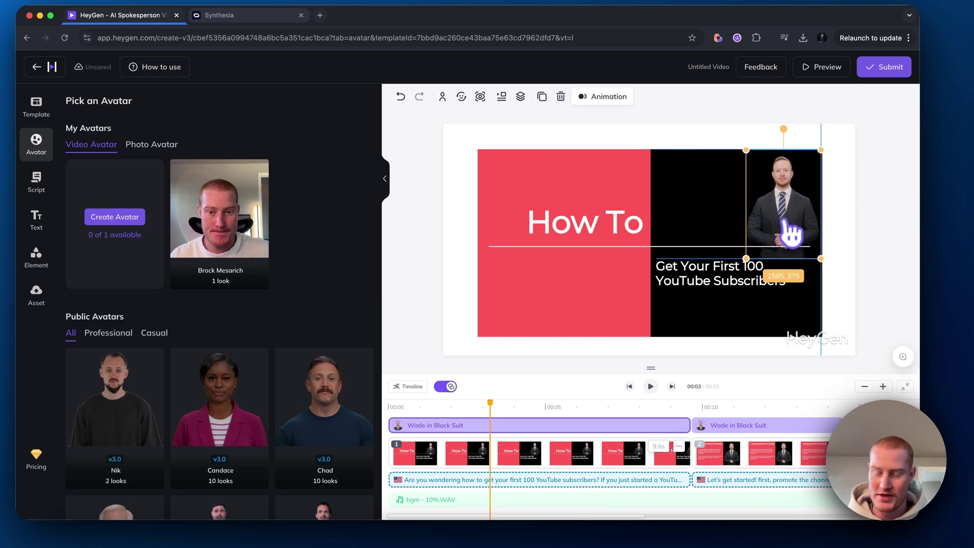
left_click_drag(490, 403, 375, 407)
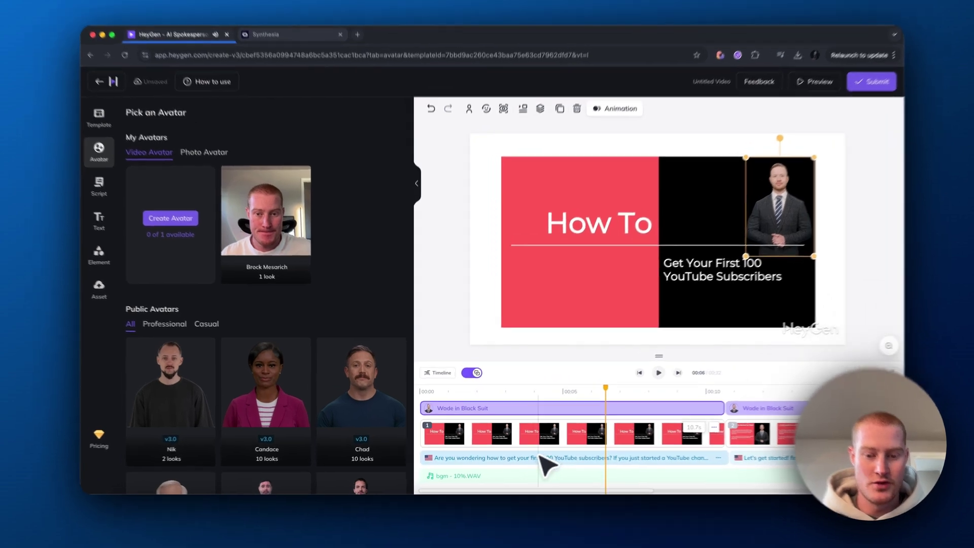
Step: Rewrite the template script as More Professional with the GPT4 Script Writer and apply the new version
left_click(539, 455)
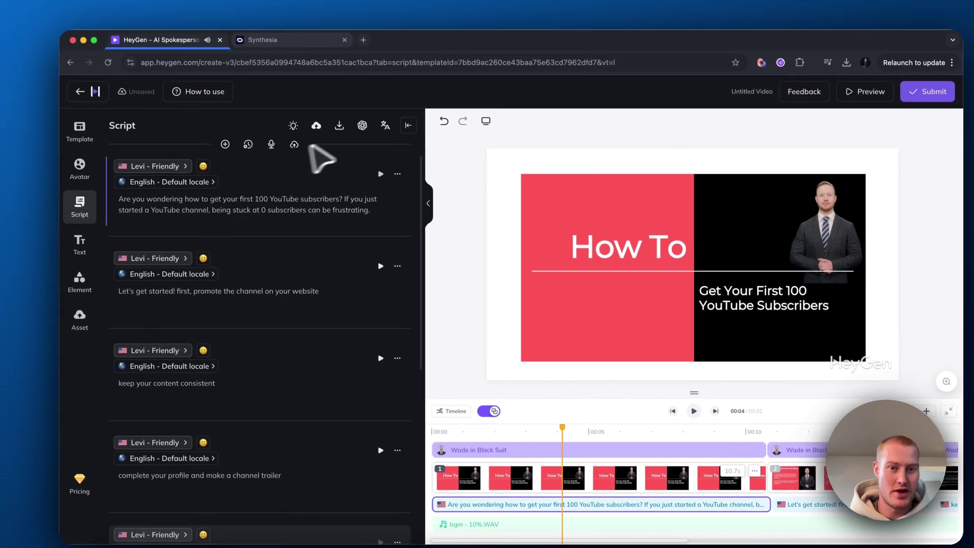
left_click(349, 82)
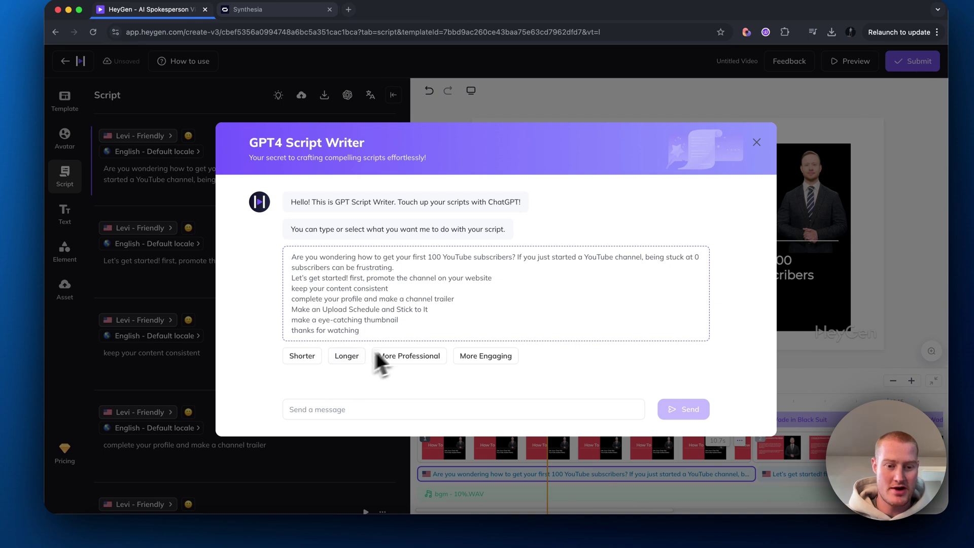
left_click_drag(404, 333, 293, 259)
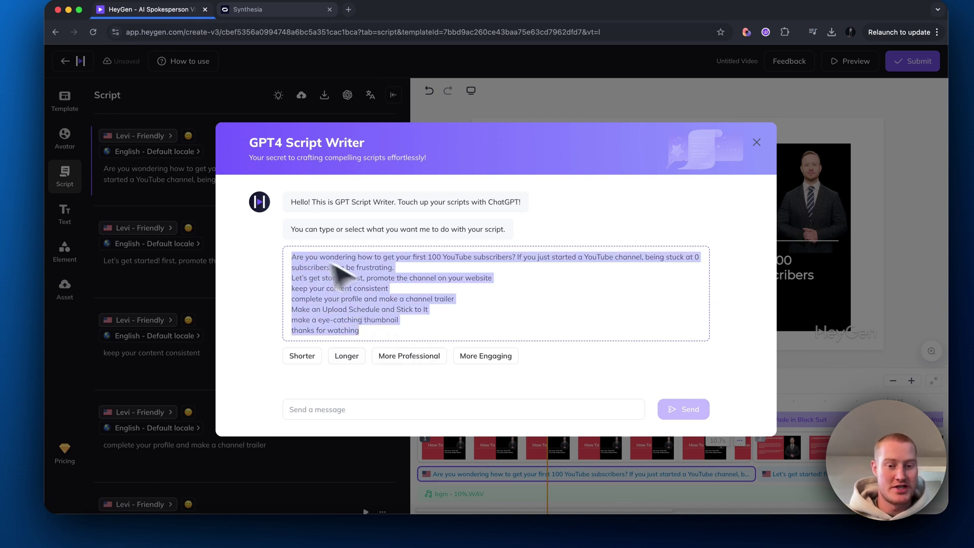
left_click(412, 356)
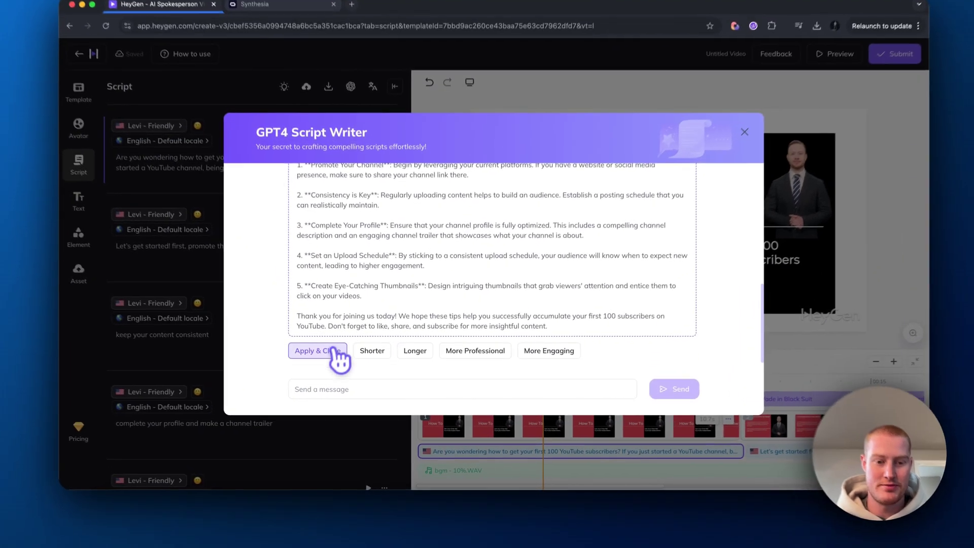
left_click(302, 368)
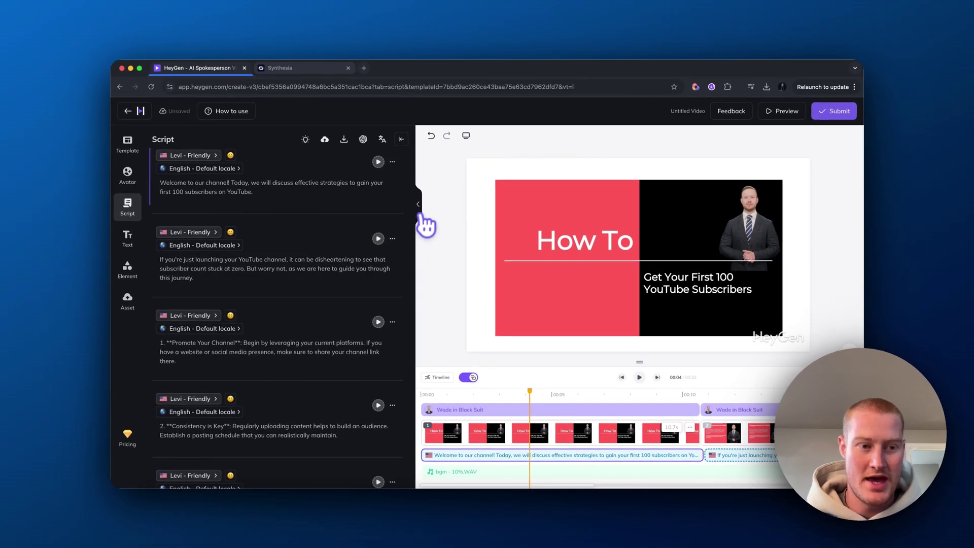
Step: Place a WhatsApp sticker from the elements library under the "How To" title and adjust its size
left_click(127, 237)
left_click(127, 268)
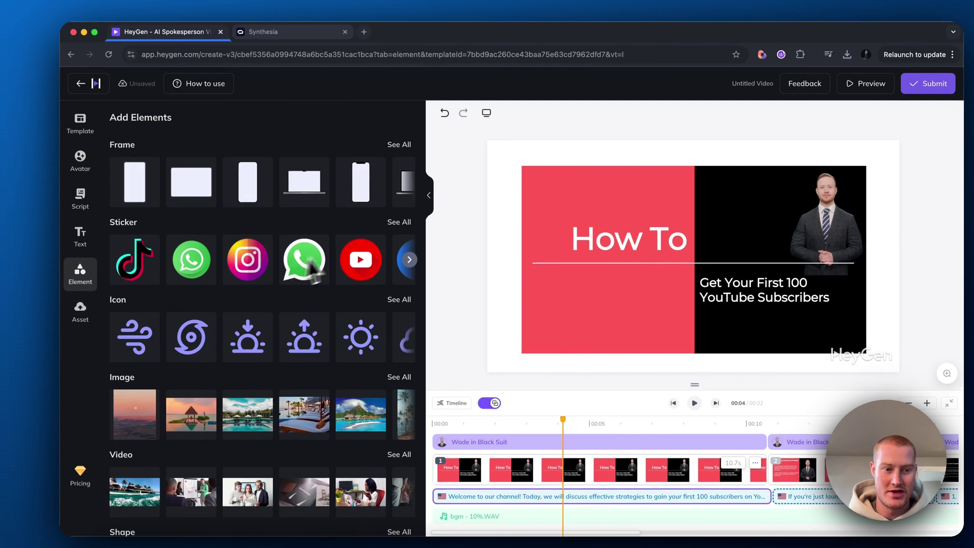
left_click_drag(179, 266, 601, 333)
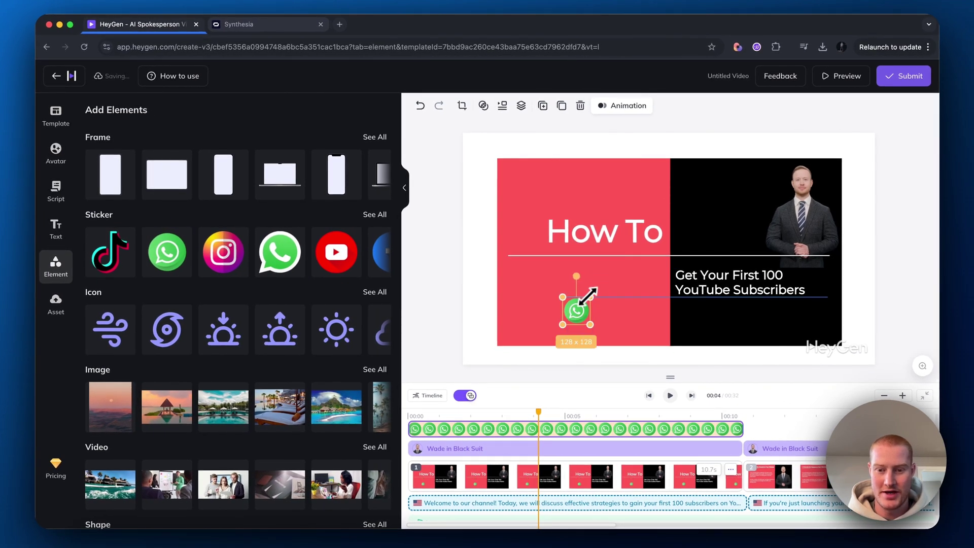
mouse_move(590, 296)
left_mouse_down()
mouse_move(619, 287)
mouse_move(598, 305)
left_mouse_up()
Step: Add a YouTube sticker enlarged below the "How To" title and delete the WhatsApp sticker
left_click_drag(350, 278, 620, 257)
left_click(593, 315)
key("Delete")
left_click(677, 254)
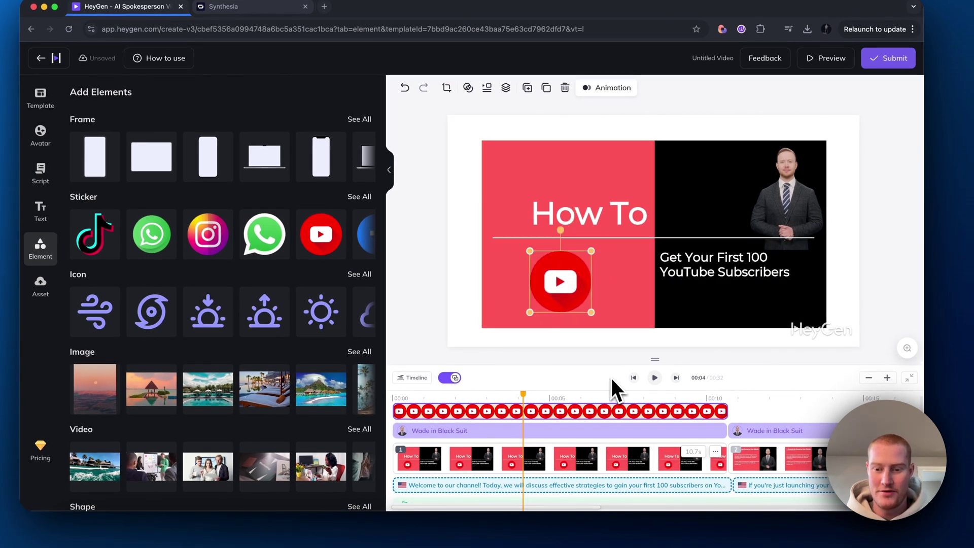
Step: Review the template's remaining scenes on the timeline and preview the video at about 00:22
scroll(599, 407, "right", 5)
scroll(598, 407, "right", 10)
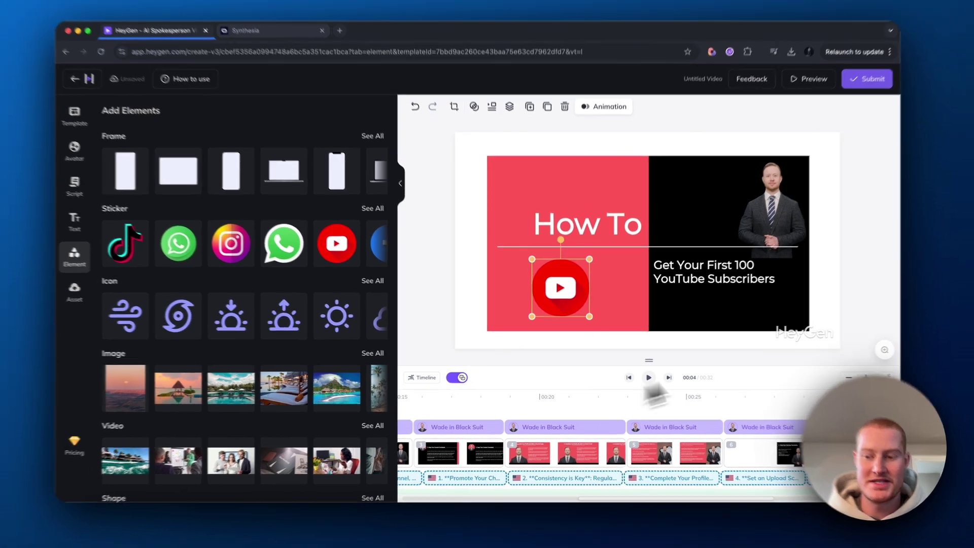
scroll(643, 450, "right", 3)
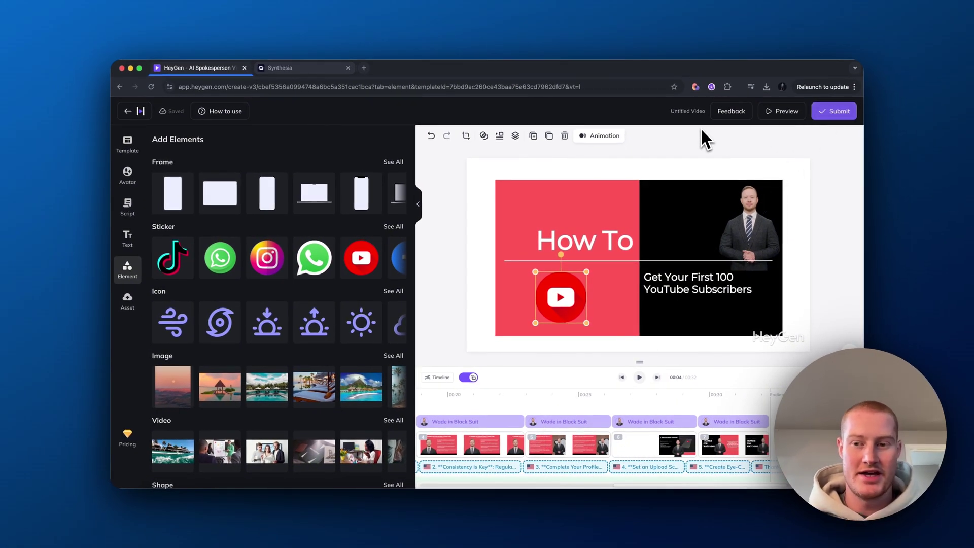
left_click(639, 377)
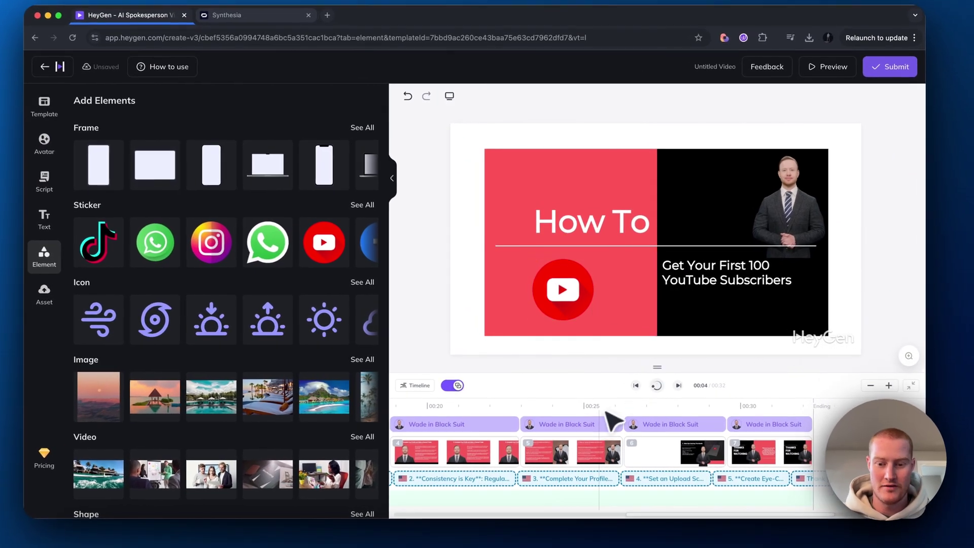
left_click(507, 406)
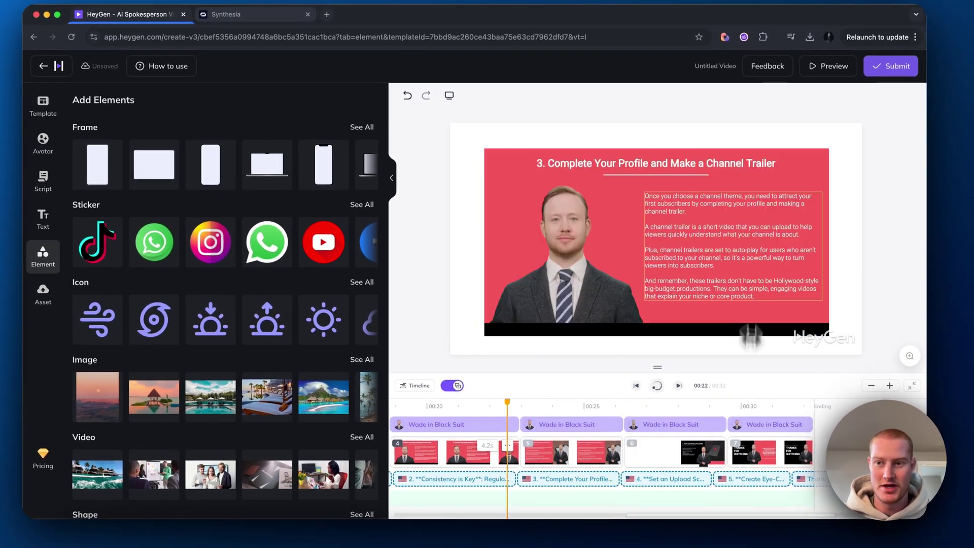
left_click(392, 180)
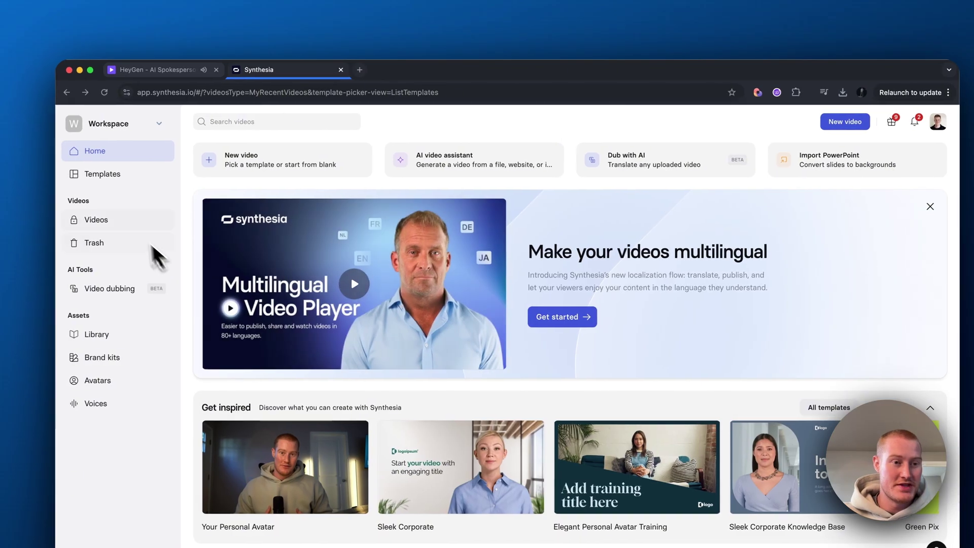
Step: Open Synthesia's template library and browse the available video templates
left_click(111, 174)
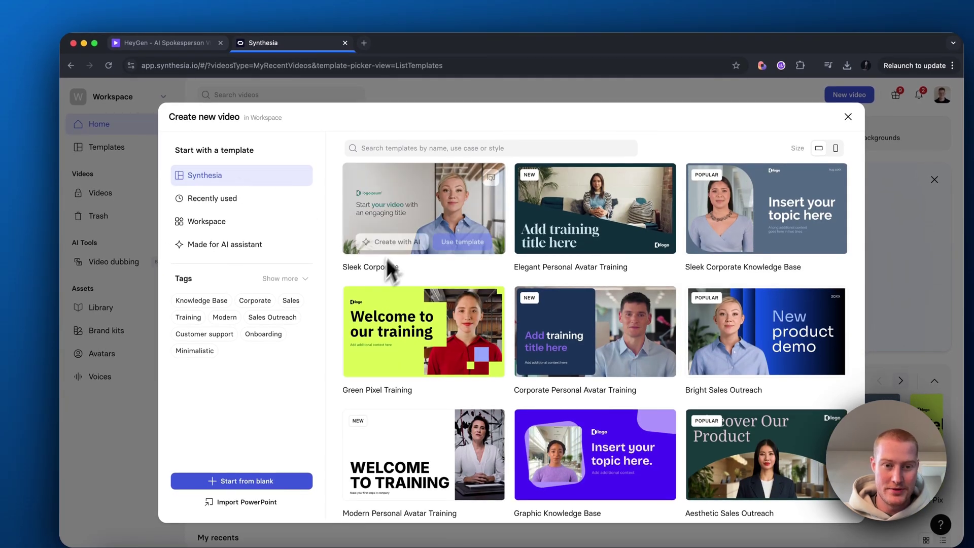
scroll(396, 284, "down", 1)
mouse_move(449, 361)
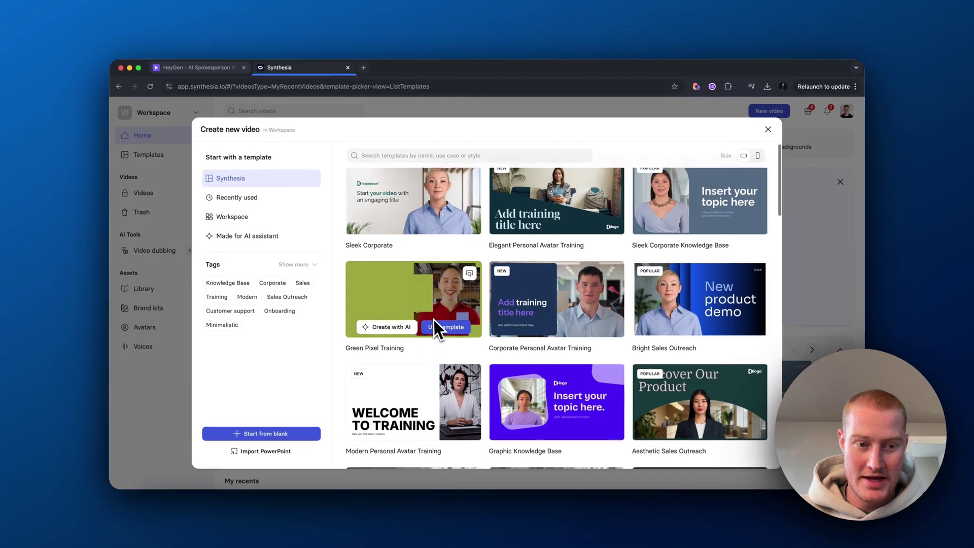
scroll(434, 320, "down", 2)
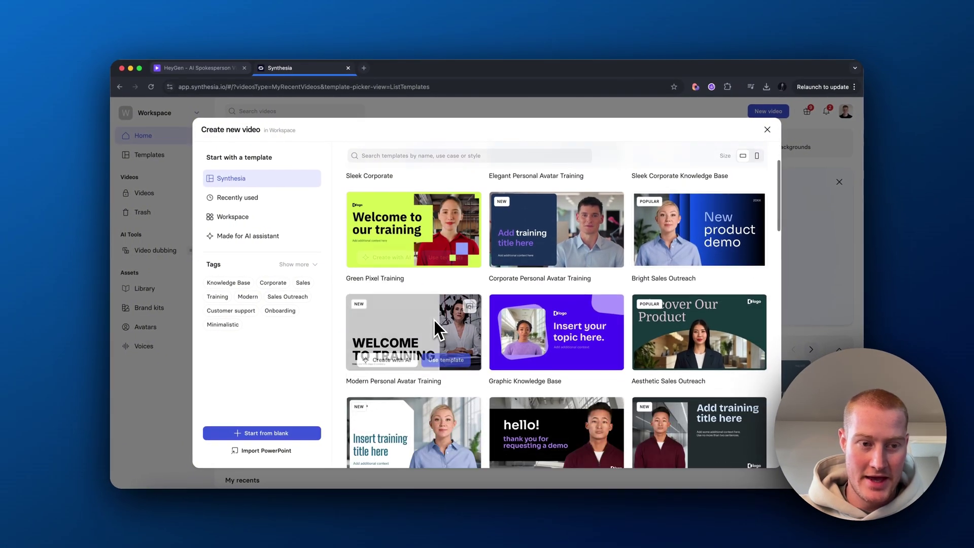
scroll(435, 318, "up", 2)
Step: Review the Corporate Personal Avatar Training template's scenes and details, and start creating a video from it with AI
left_click(585, 325)
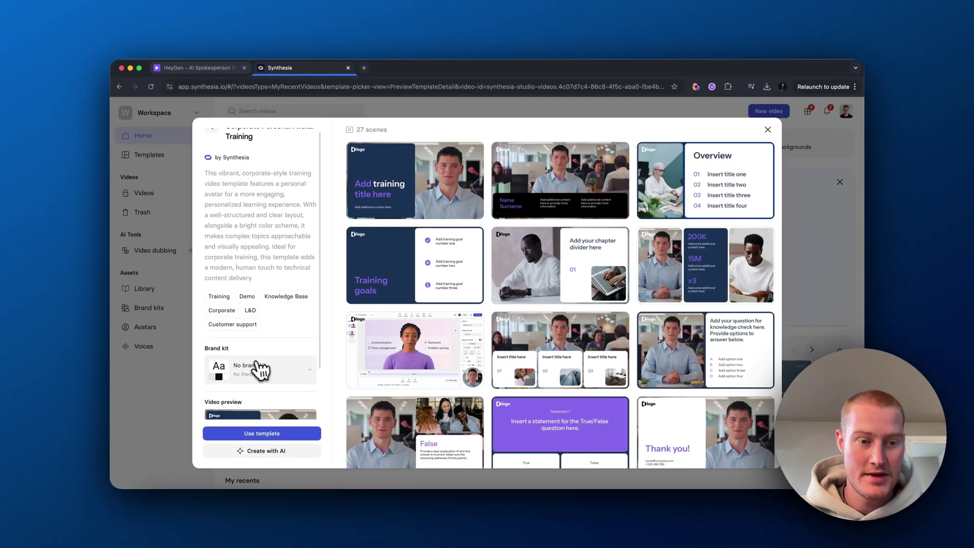
scroll(262, 371, "down", 1)
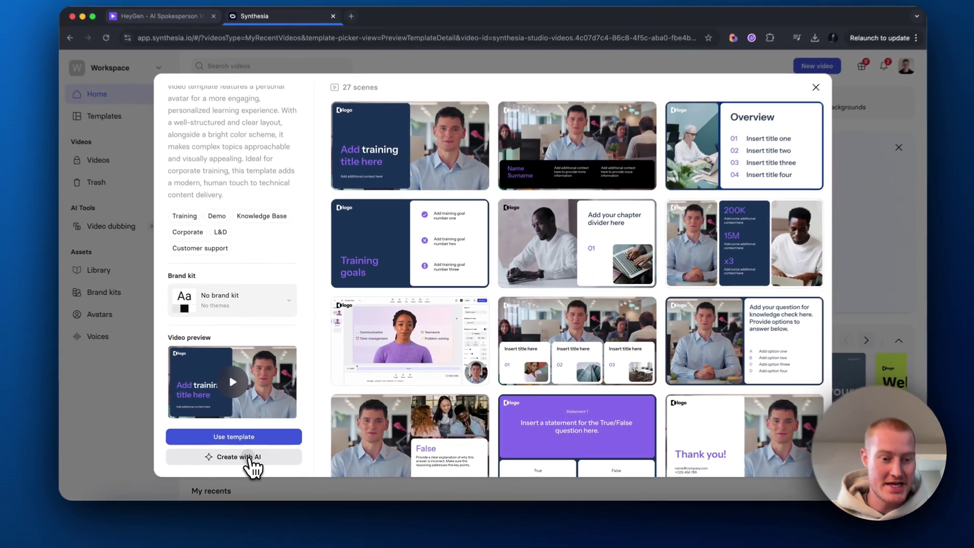
left_click(274, 452)
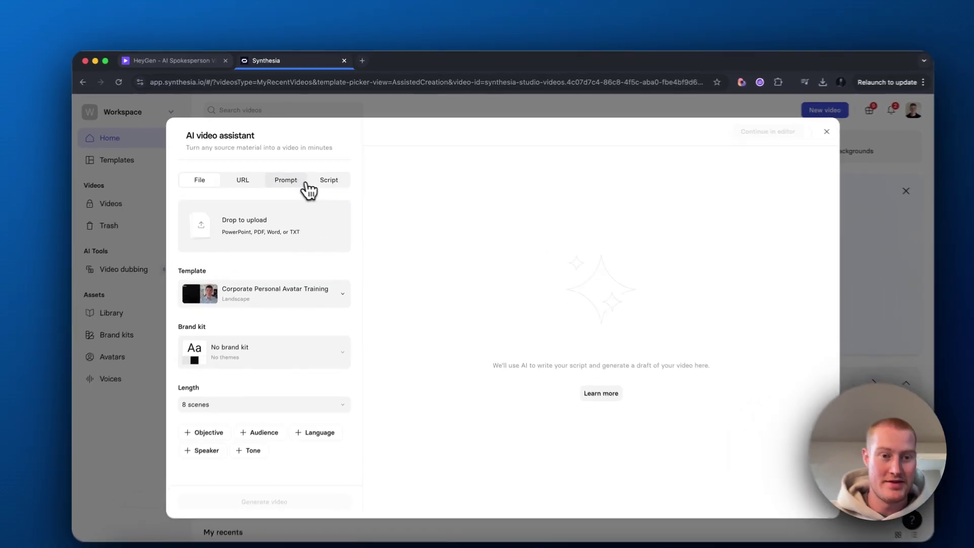
Step: Choose prompt-based creation in the AI video assistant and enter "build me a presentation on how to get your first 100 youtube subscribers"
left_click(329, 180)
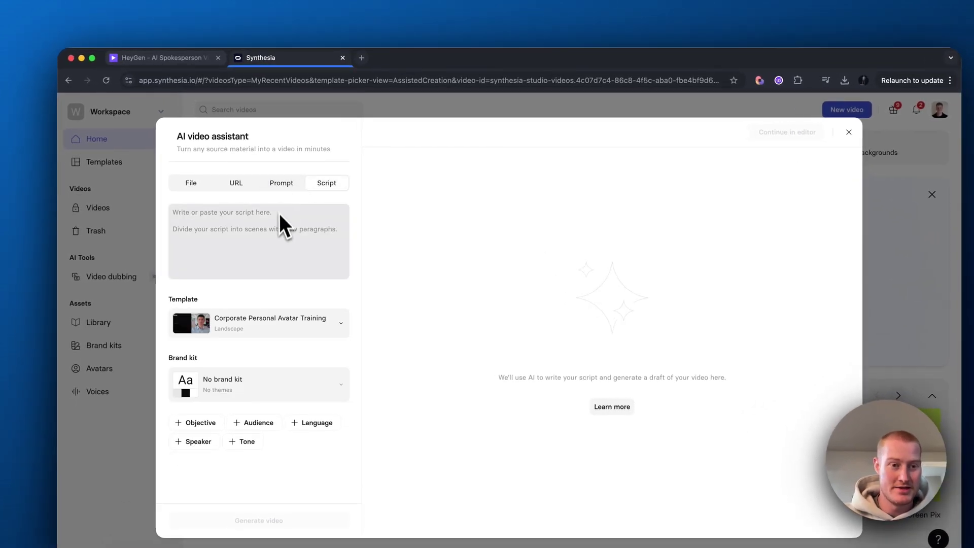
left_click(281, 183)
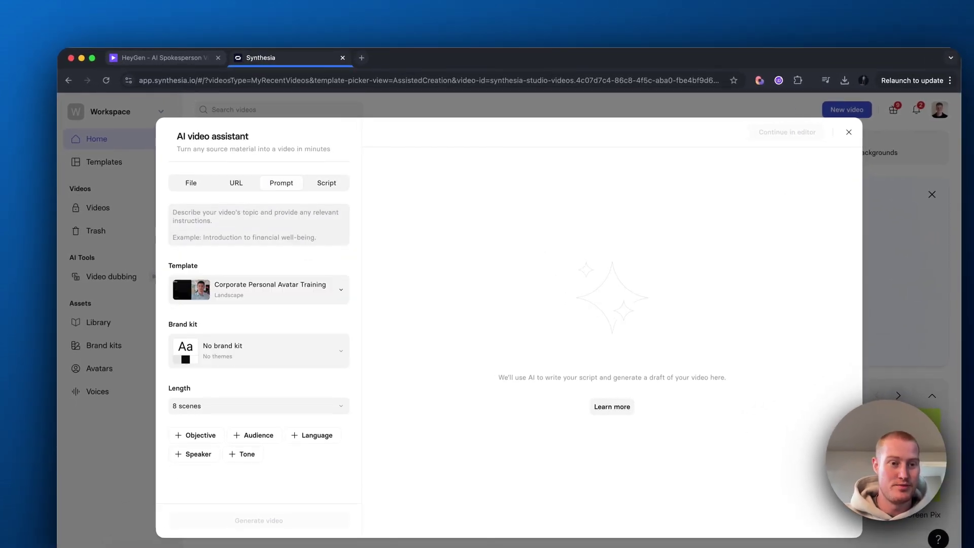
left_click(274, 222)
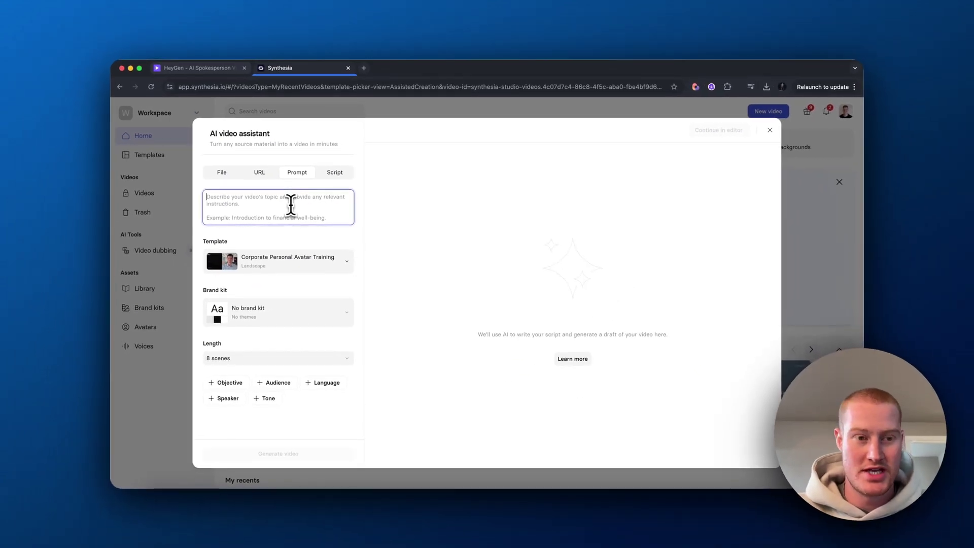
type("build me a presentation on how to get your first 100 youtub")
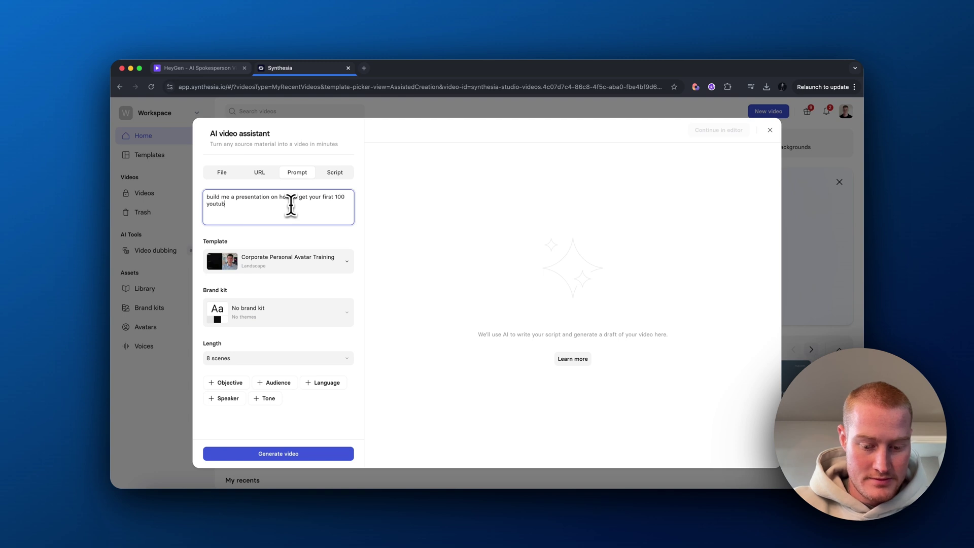
type("e subscribers")
Step: Keep the length at 8 scenes, set the audience to "new youtube looking to grow a channel" and generate the video draft
left_click(333, 357)
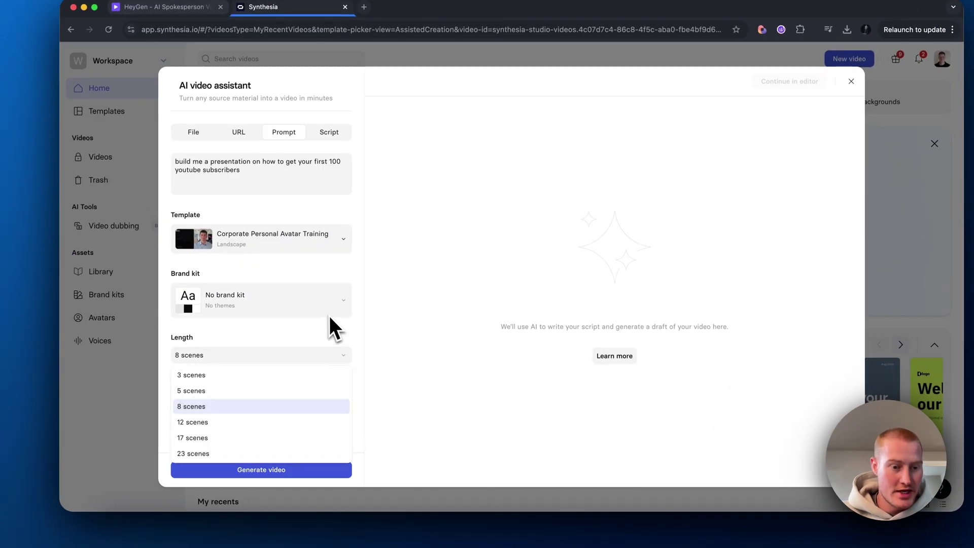
left_click(276, 355)
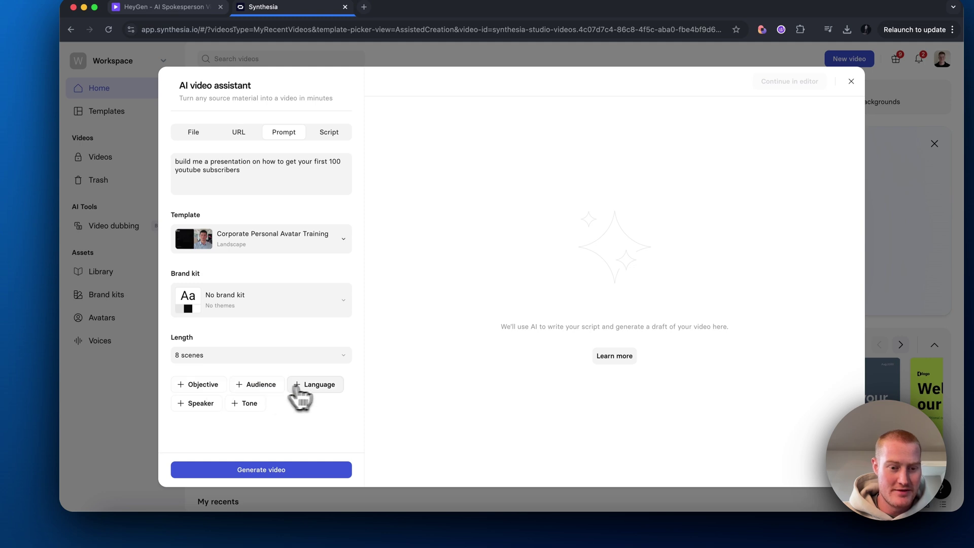
left_click(269, 387)
left_click(249, 361)
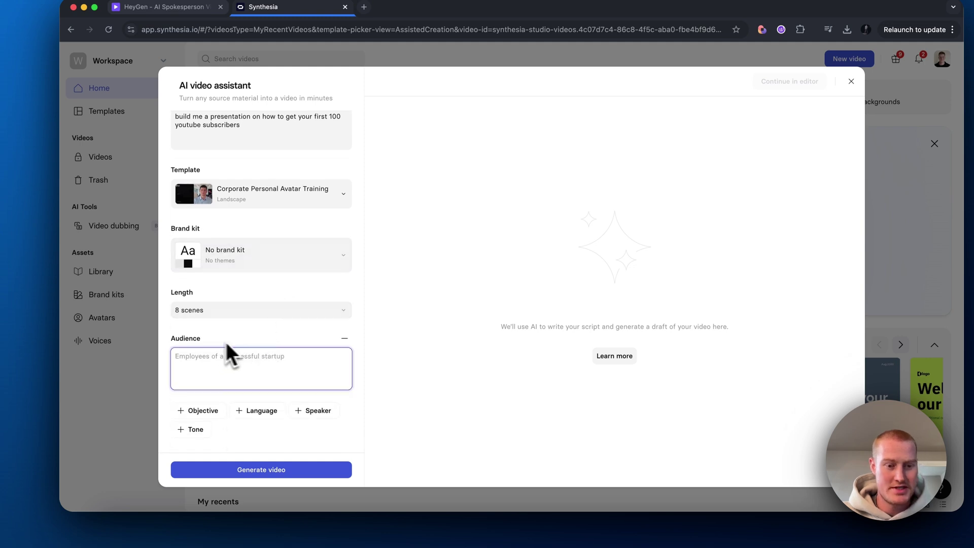
type("new youtube lookjinn")
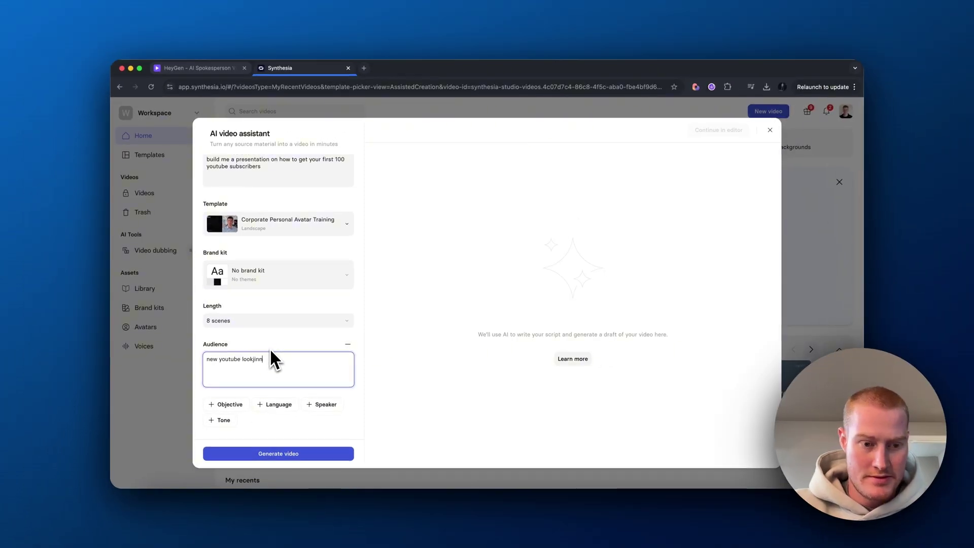
type("to grow a channel")
left_click(278, 454)
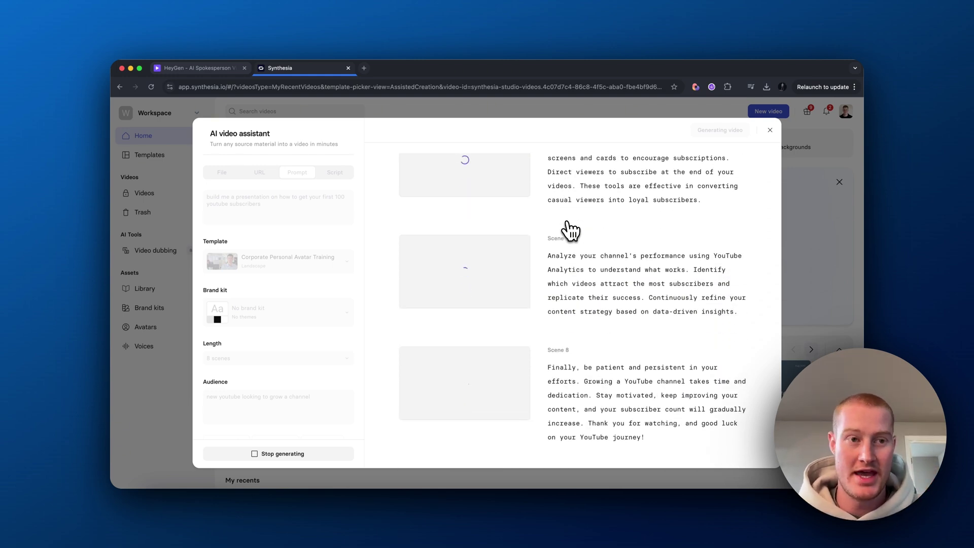
Step: Review the generated scene scripts and look through scenes 1 to 4 of the draft in the editor
left_click_drag(548, 186, 542, 280)
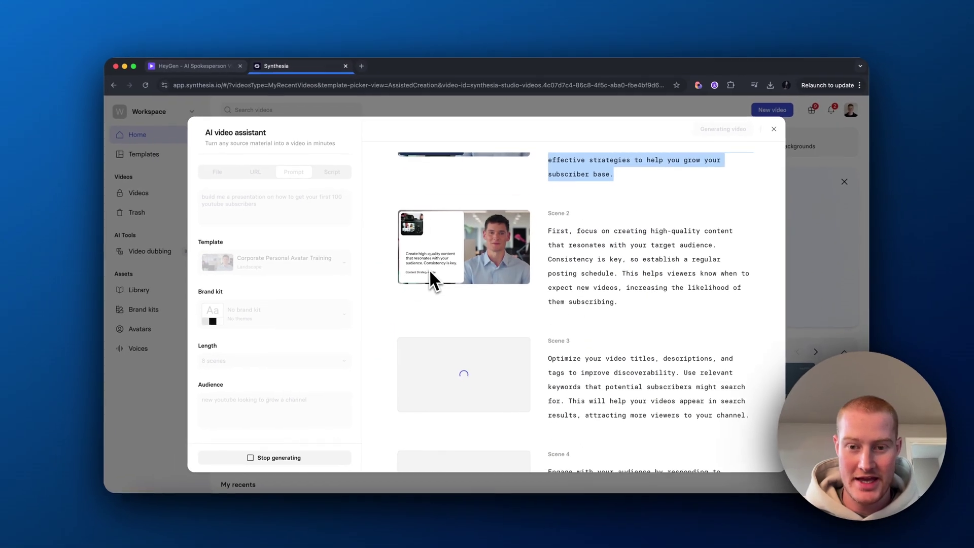
scroll(456, 304, "down", 2)
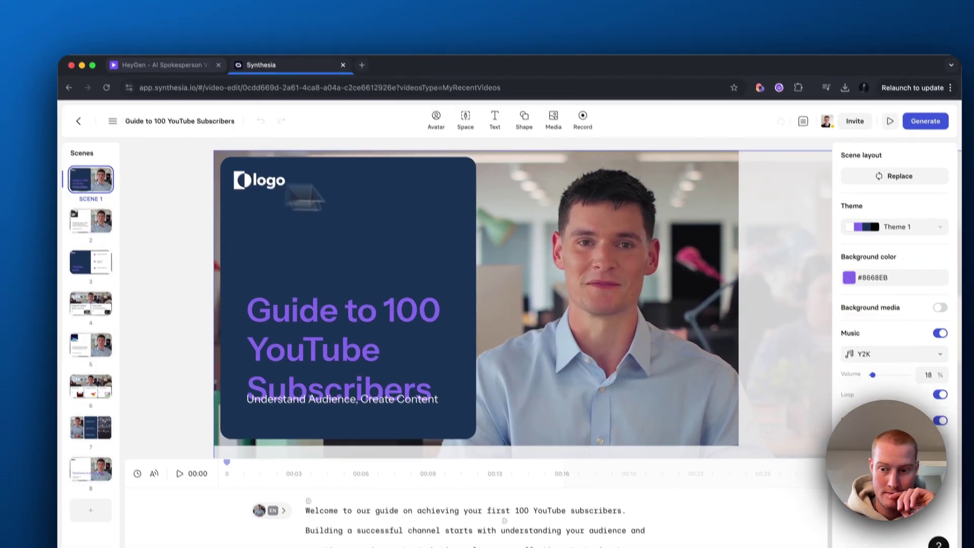
left_click(180, 473)
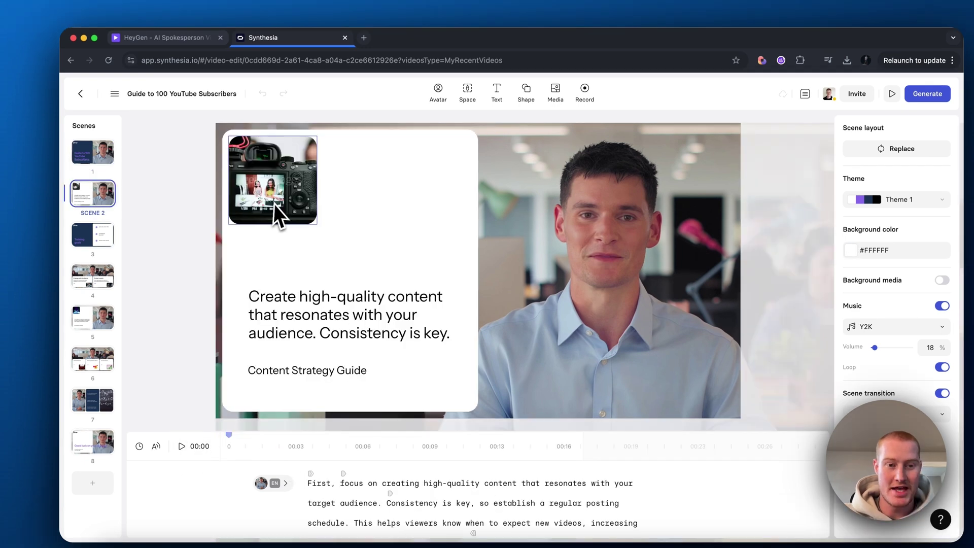
left_click(115, 154)
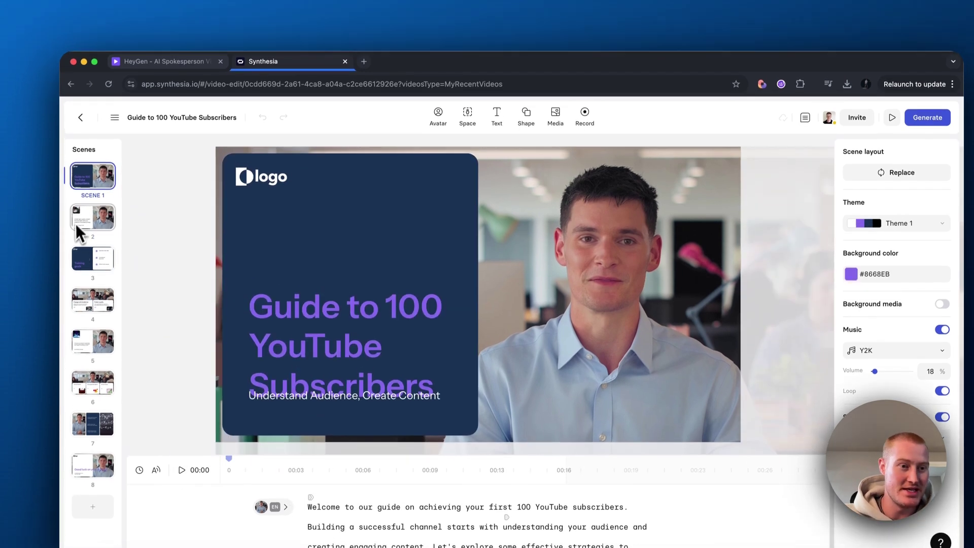
left_click(76, 198)
left_click(96, 269)
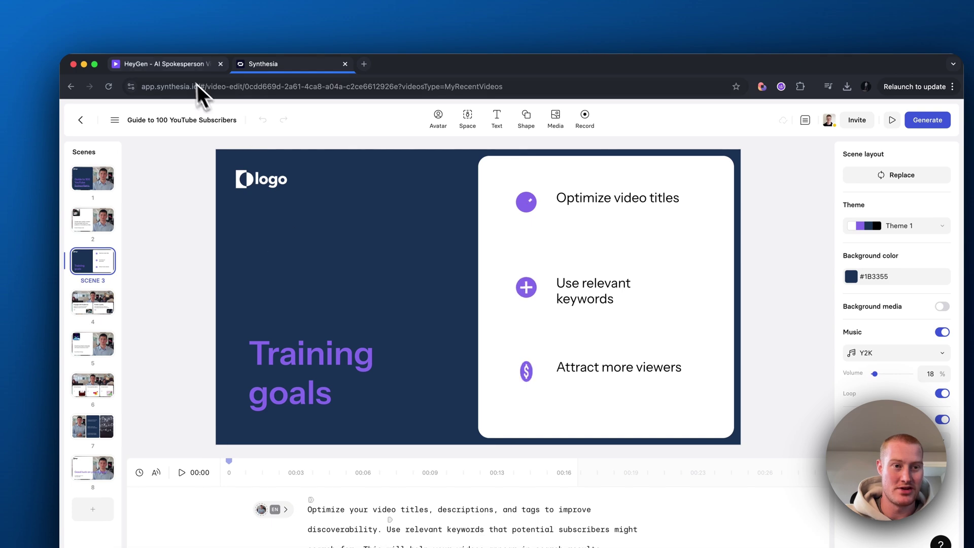
left_click(84, 300)
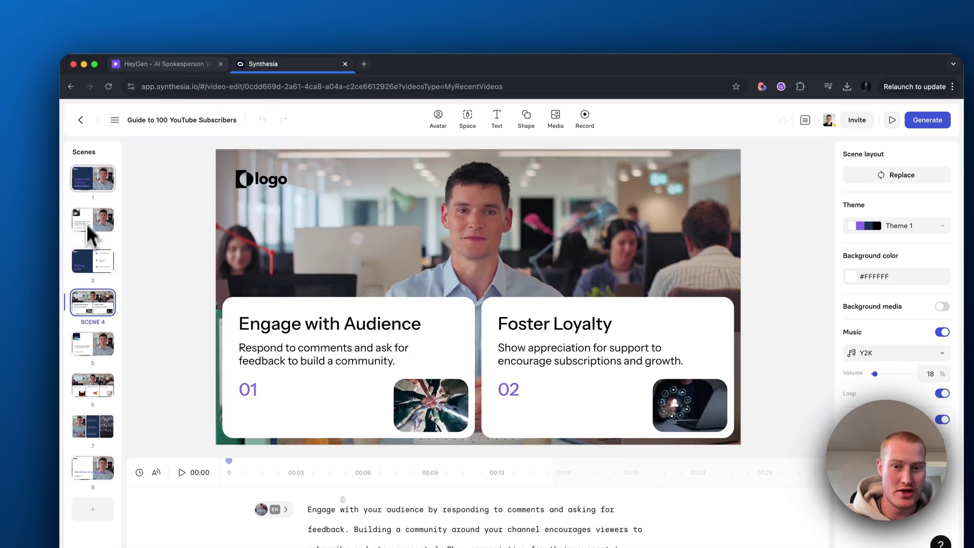
Step: On scene 1, move the "Guide to 100 YouTube Subscribers" title up clear of the subtitle and recolor it coral red
left_click(93, 181)
left_click(306, 290)
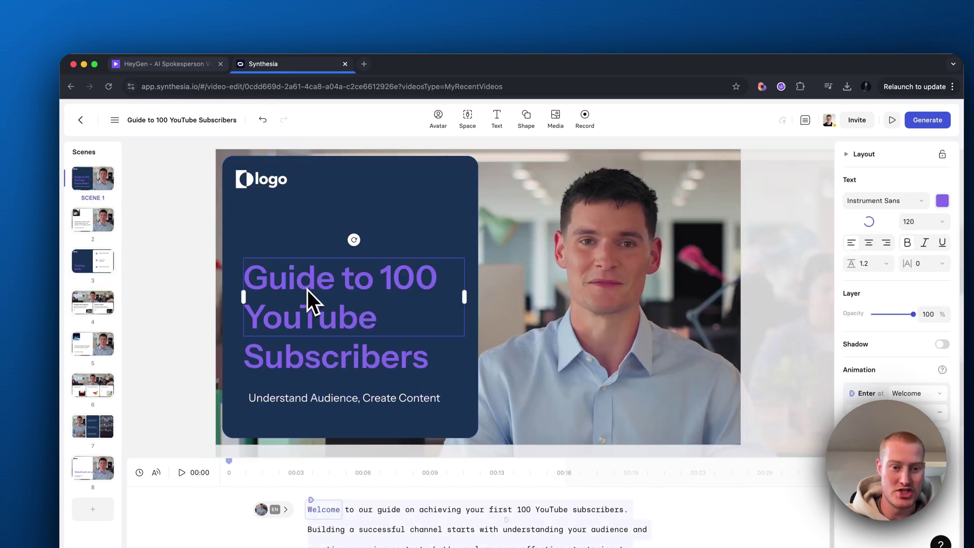
double_click(318, 299)
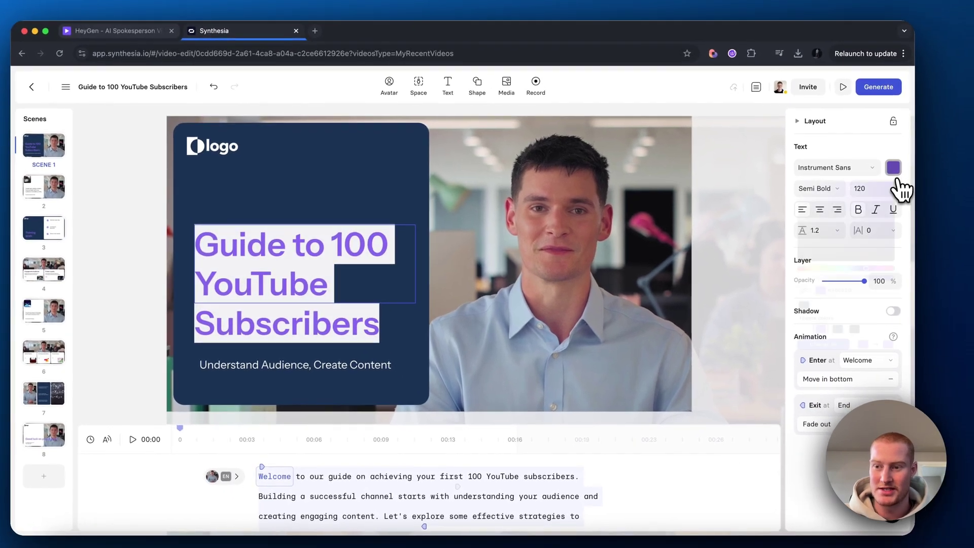
left_click(942, 200)
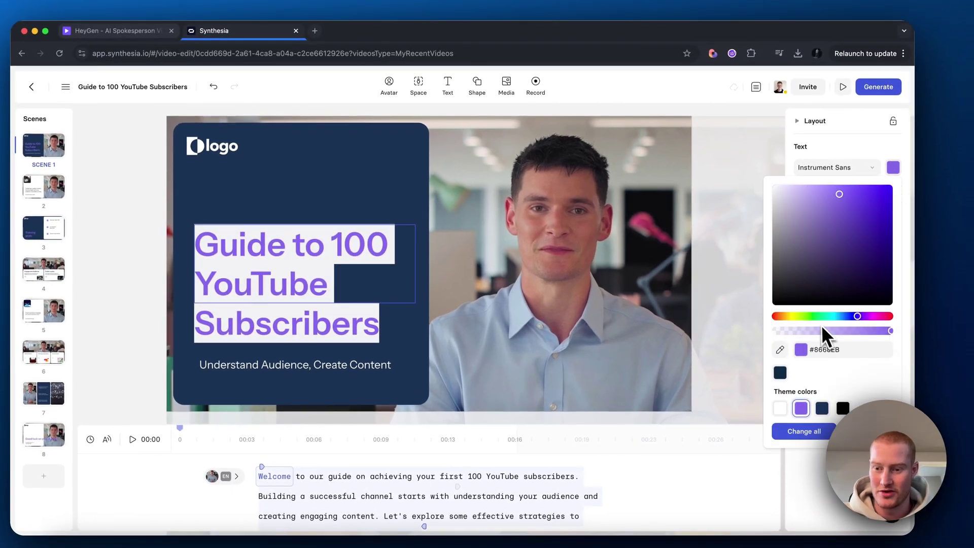
left_click_drag(822, 316, 766, 319)
left_click(766, 319)
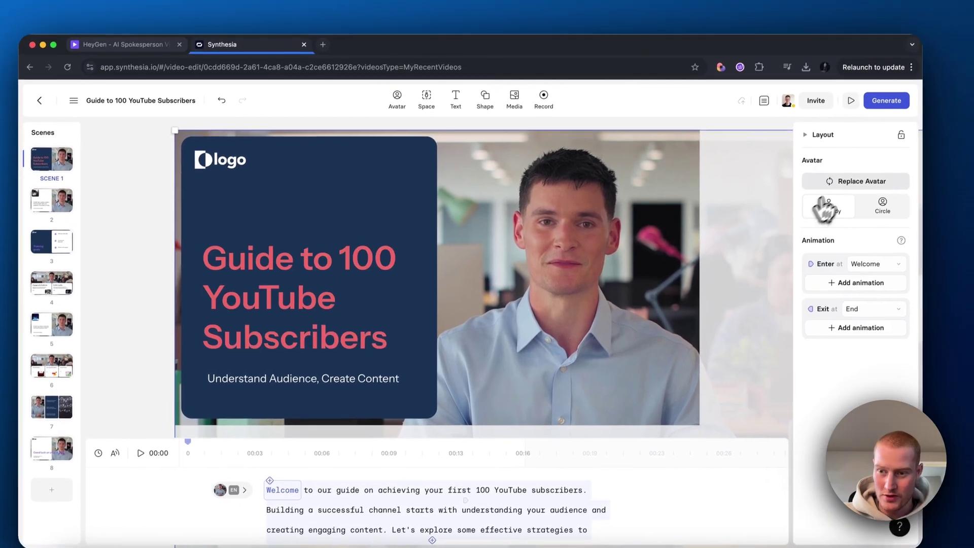
Step: Look at the replacement avatar options for scene 1 and preview the scene with its script
left_click(858, 153)
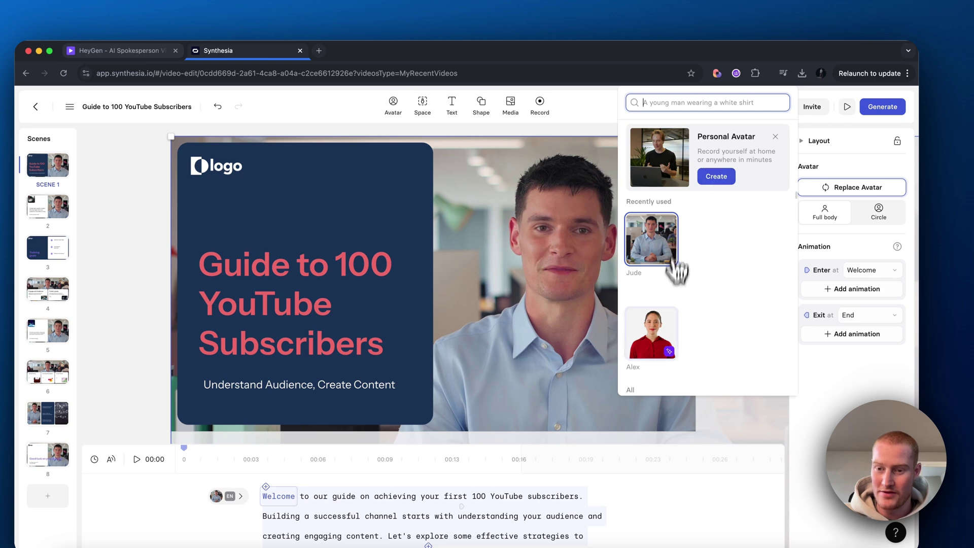
left_click(550, 191)
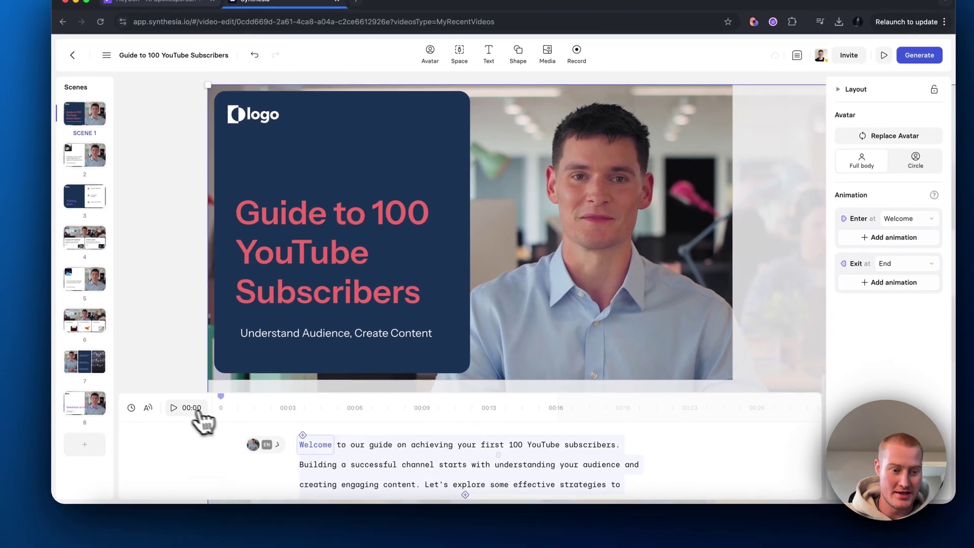
left_click(176, 407)
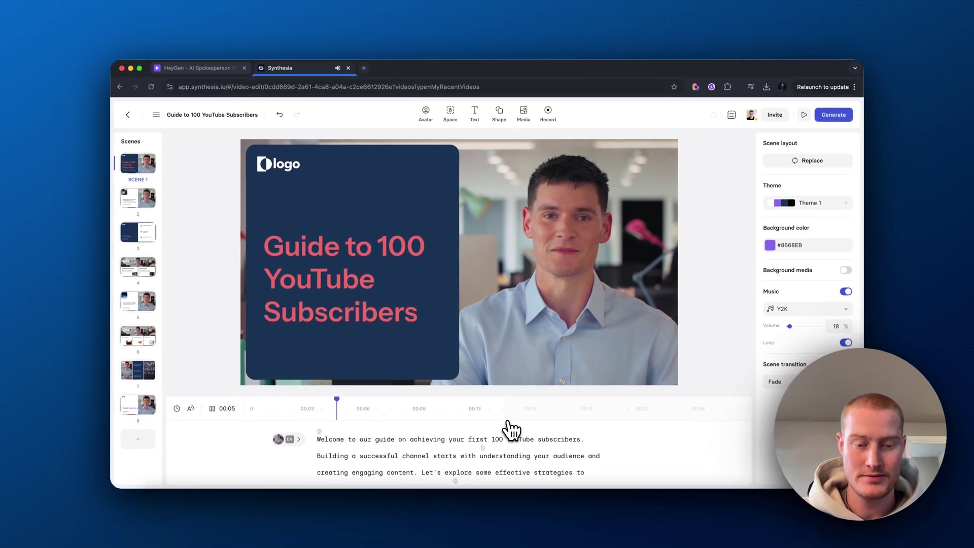
scroll(453, 440, "down", 2)
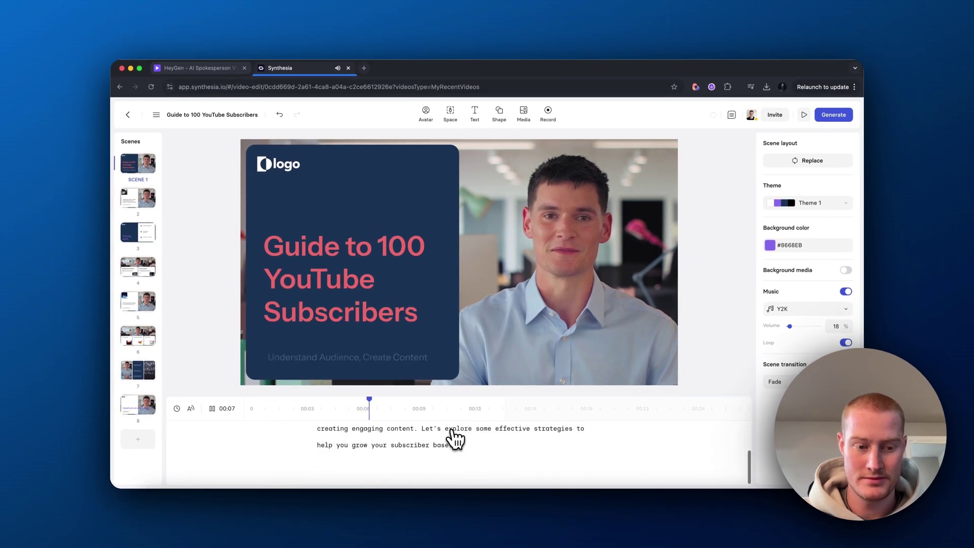
scroll(456, 437, "up", 2)
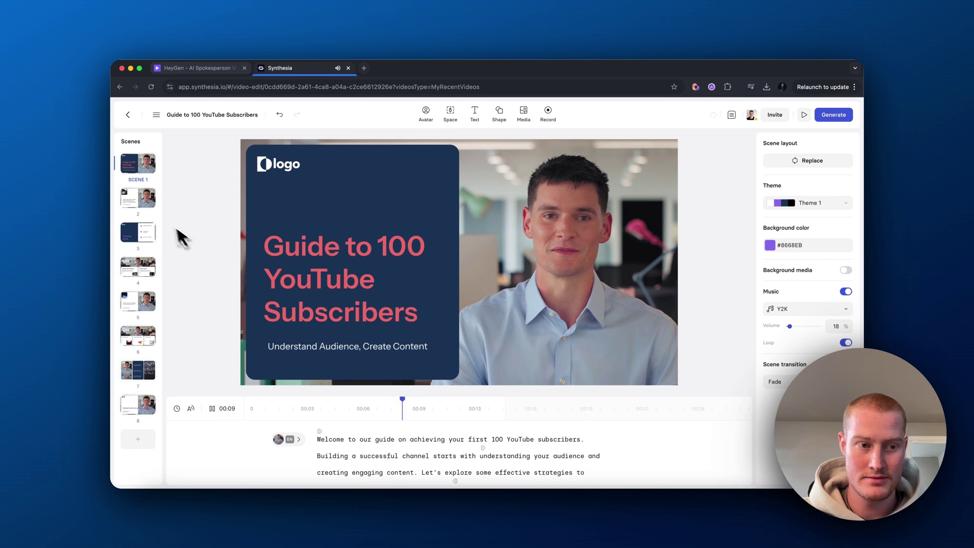
Step: Check scene 2 and generate the final video with the title "Guide to 100 YouTube Subscribers" and burned-in captions off
left_click(143, 204)
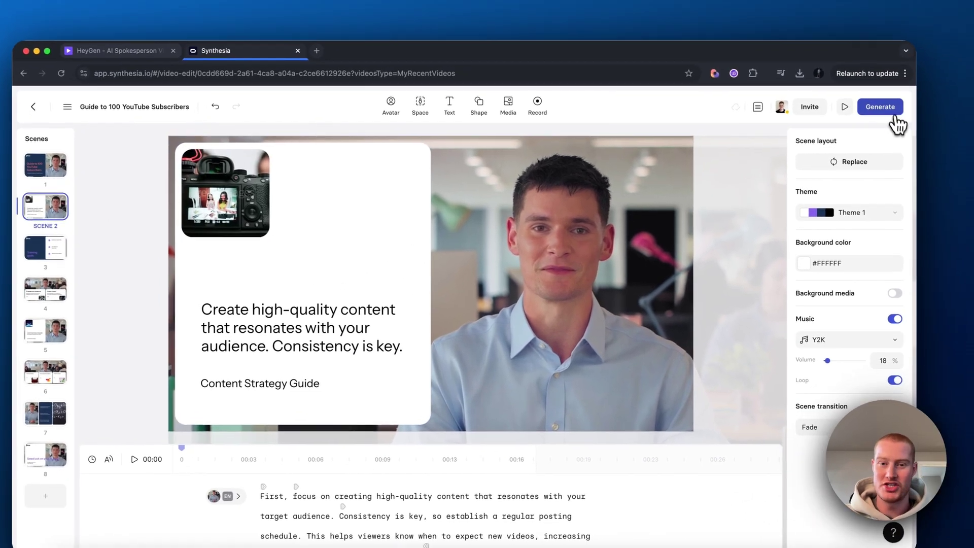
left_click(928, 89)
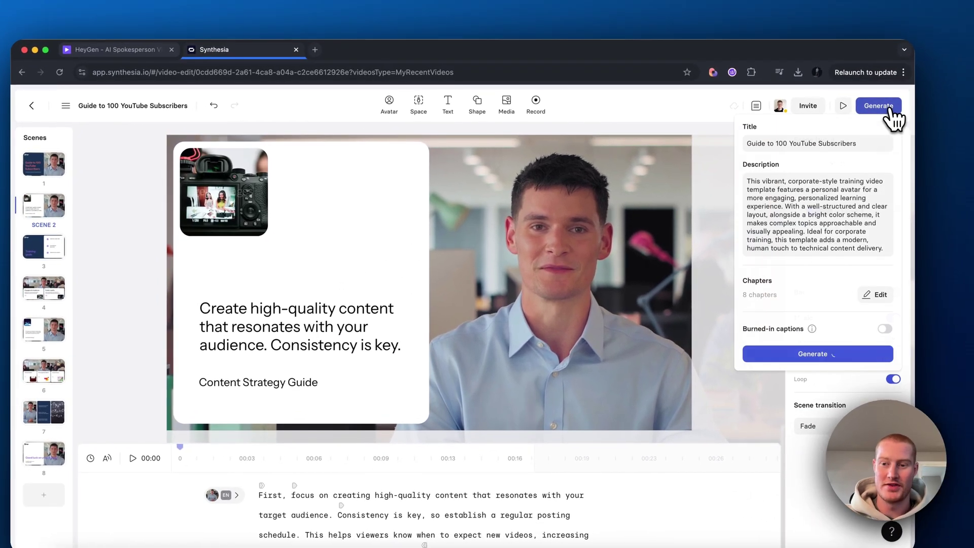
left_click(822, 356)
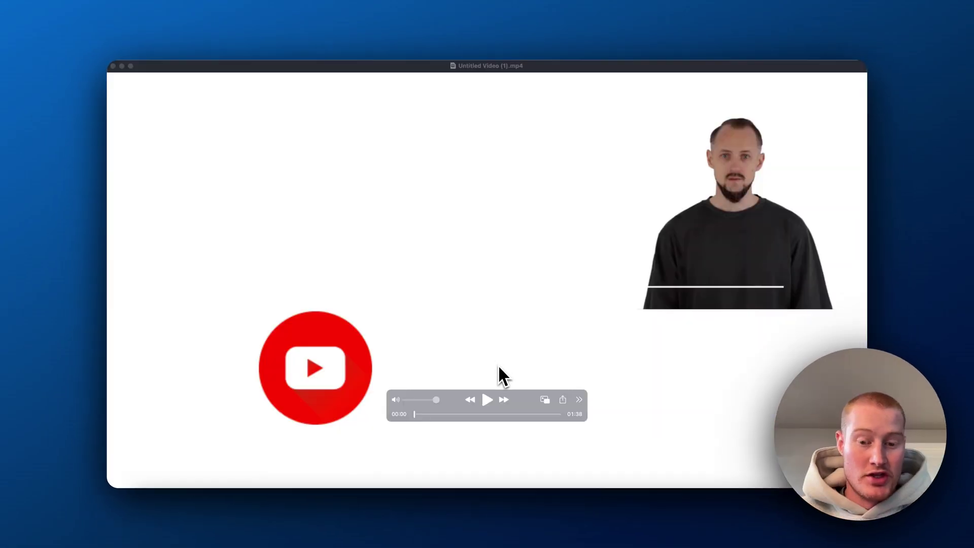
Step: Play the exported video Untitled Video (1).mp4 in the media player and raise the sound volume
left_click(488, 399)
key("XF86AudioRaiseVolume")
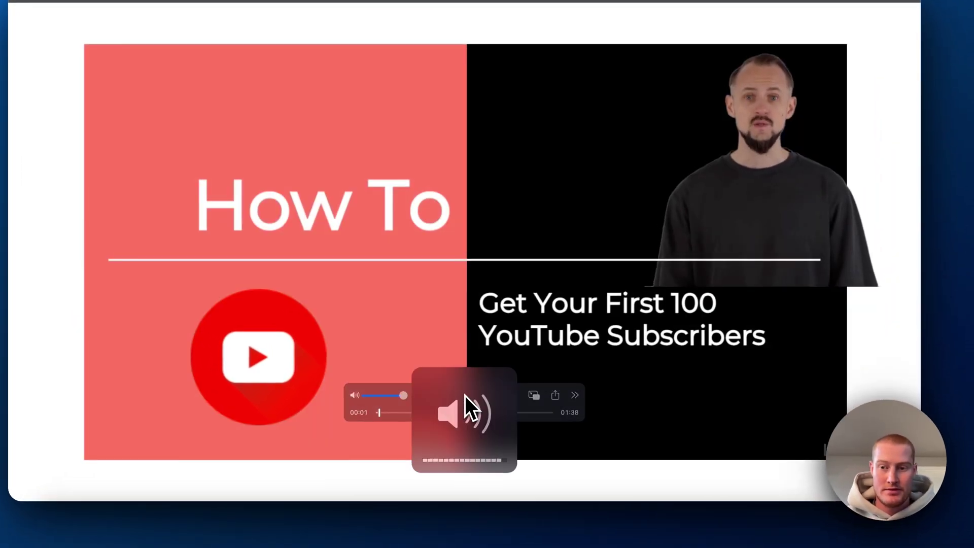